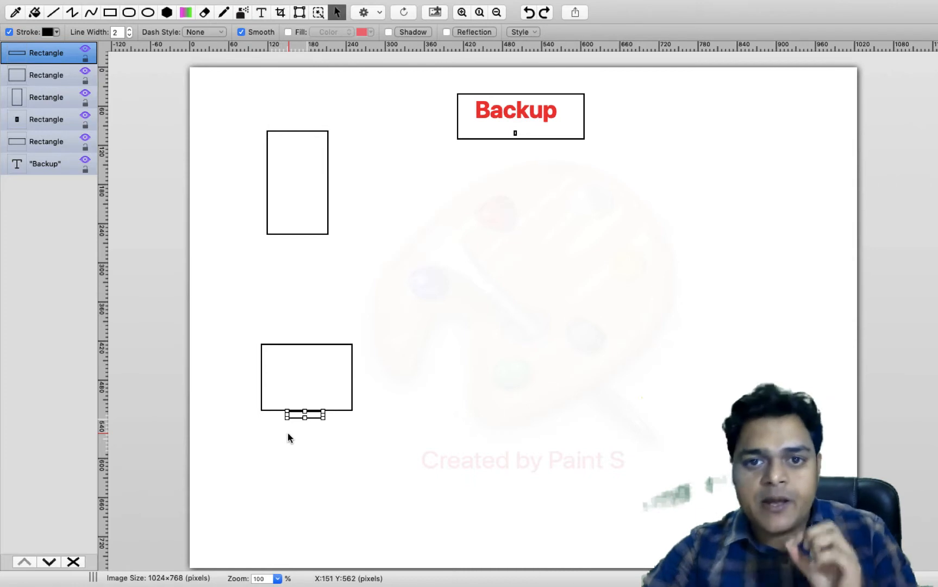
# Draw a third machine rectangle below the monitor shape and sketch freehand arrows from all three machine shapes to the Backup box
pyautogui.moveTo(258, 479); pyautogui.dragTo(356, 551)
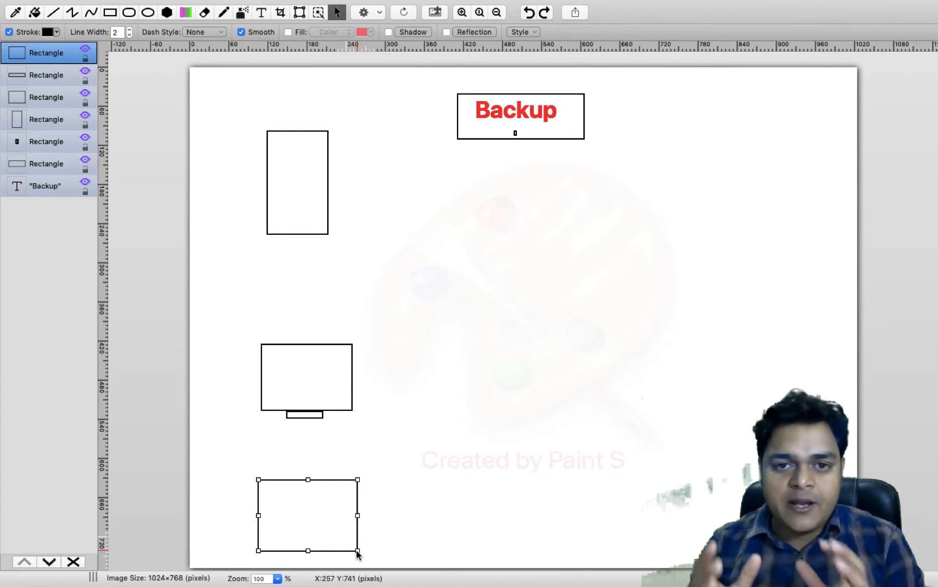
pyautogui.click(224, 13)
pyautogui.moveTo(327, 171)
pyautogui.mouseDown()
pyautogui.moveTo(459, 122)
pyautogui.moveTo(453, 151)
pyautogui.mouseUp()
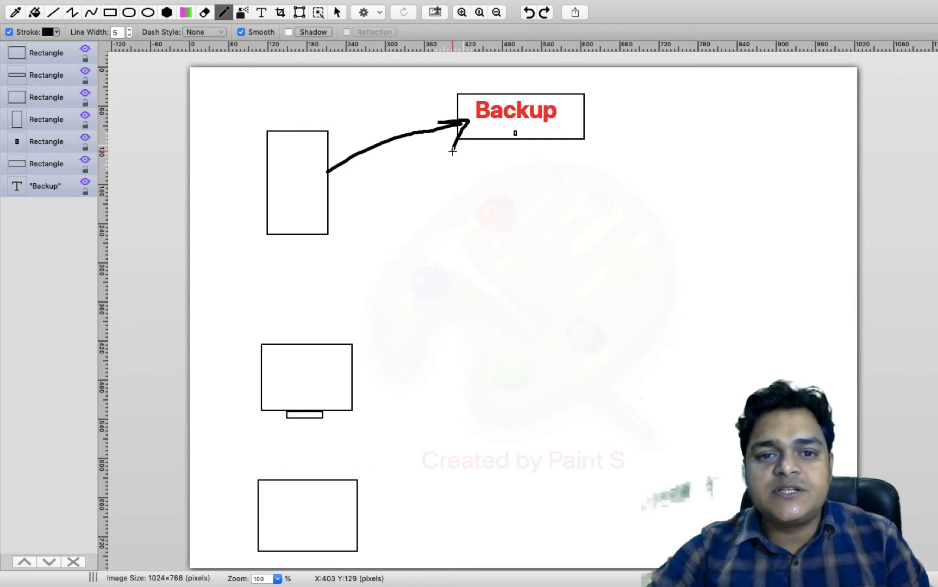
pyautogui.moveTo(353, 360)
pyautogui.mouseDown()
pyautogui.moveTo(474, 153)
pyautogui.moveTo(478, 170)
pyautogui.mouseUp()
pyautogui.moveTo(359, 496)
pyautogui.mouseDown()
pyautogui.moveTo(488, 238)
pyautogui.moveTo(525, 137)
pyautogui.moveTo(536, 151)
pyautogui.mouseUp()
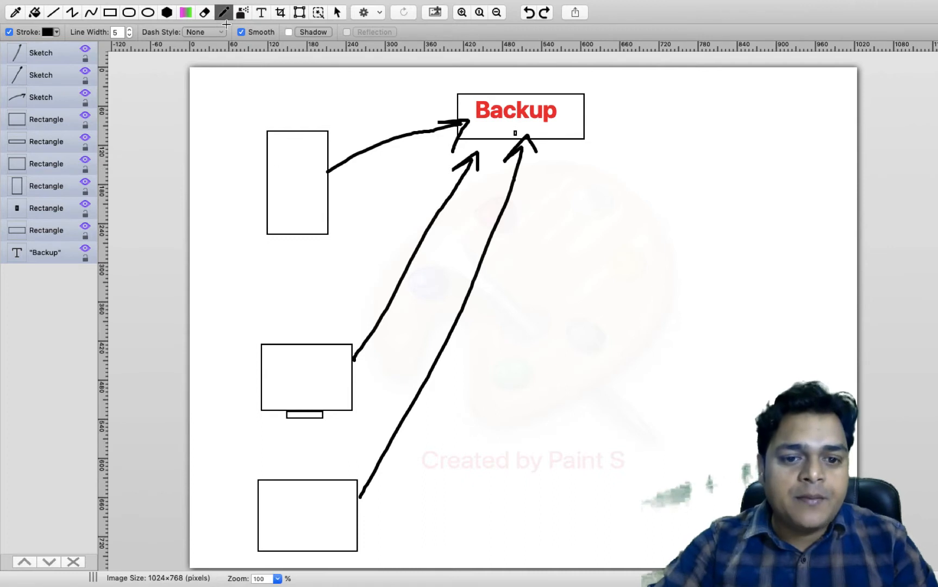
# Sketch a freehand cross inside the monitor shape and a mark inside the lower part of the tall rectangle
pyautogui.moveTo(300, 364)
pyautogui.mouseDown()
pyautogui.moveTo(336, 385)
pyautogui.moveTo(307, 387)
pyautogui.mouseUp()
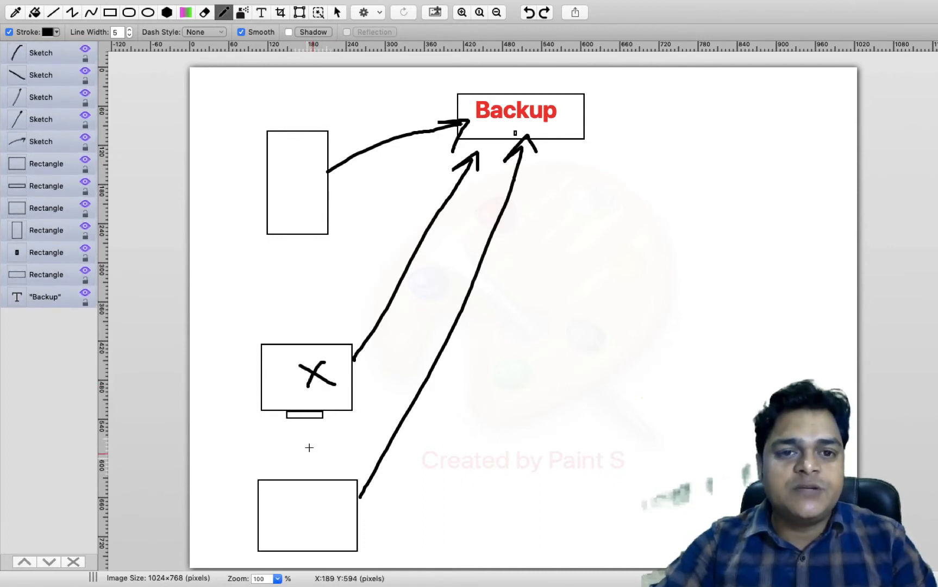
pyautogui.moveTo(282, 205)
pyautogui.mouseDown()
pyautogui.moveTo(308, 207)
pyautogui.moveTo(294, 226)
pyautogui.mouseUp()
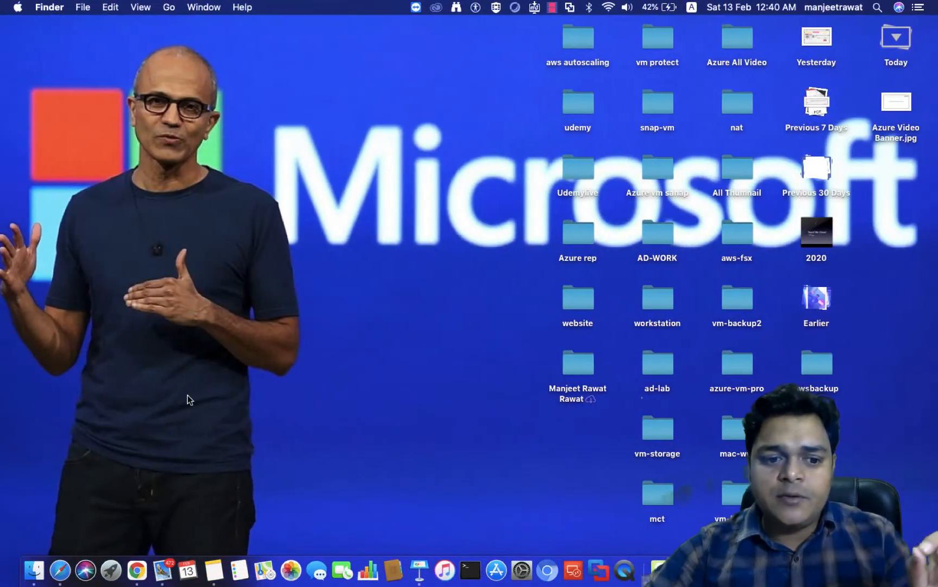
# Switch to Chrome, open the AWS Backup service from the AWS services list in a new tab, and review its overview page
pyautogui.click(137, 571)
pyautogui.click(385, 126)
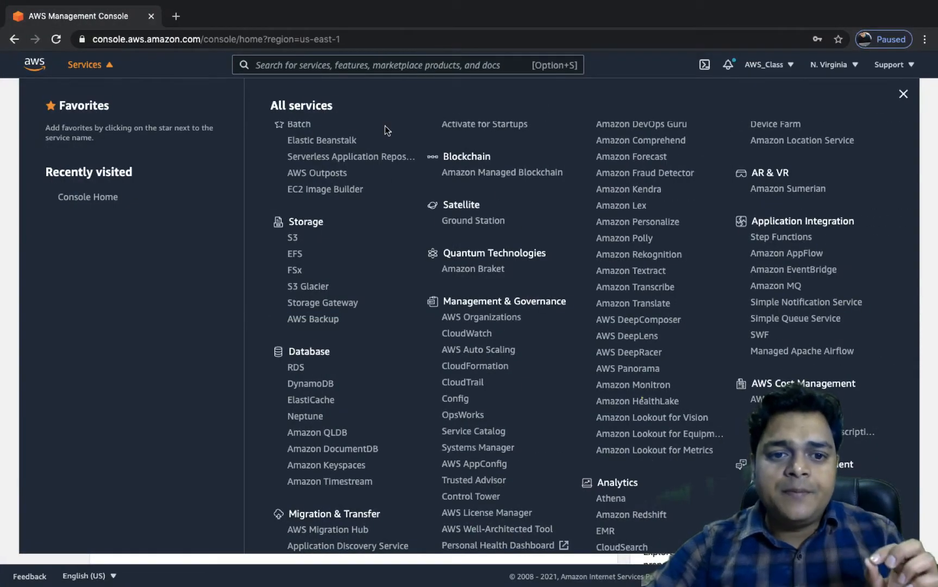
pyautogui.rightClick(318, 320)
pyautogui.click(361, 326)
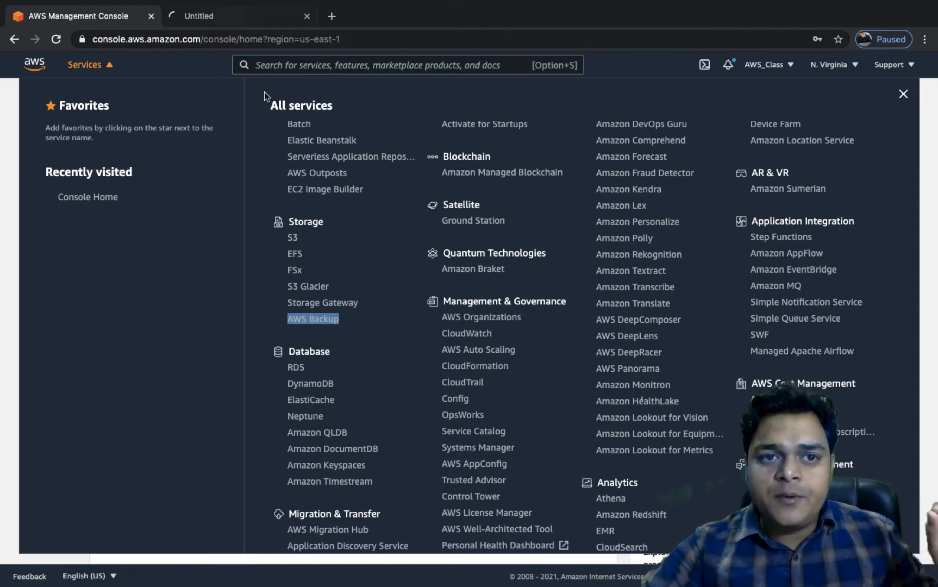
pyautogui.click(221, 19)
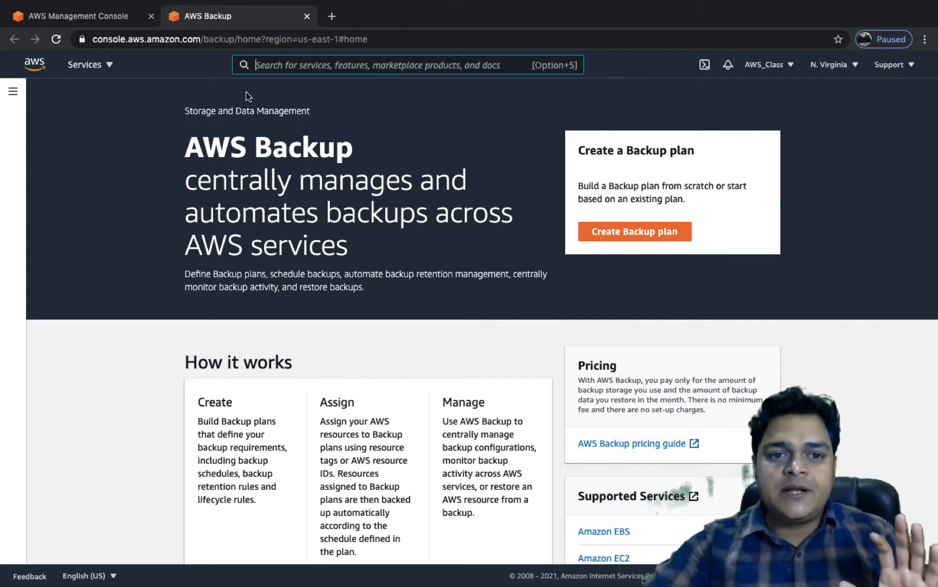
pyautogui.scroll(-1, 292, 217)
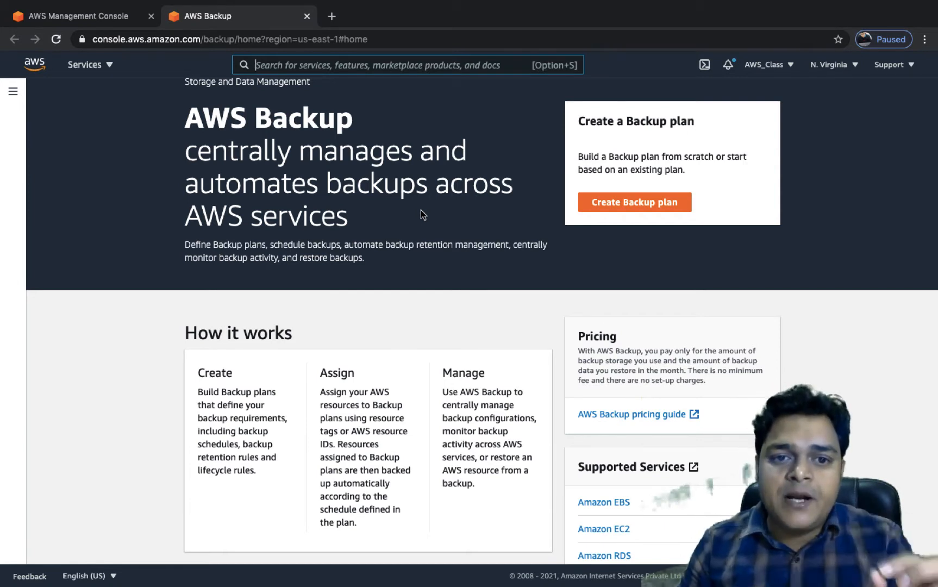
pyautogui.scroll(-3, 396, 377)
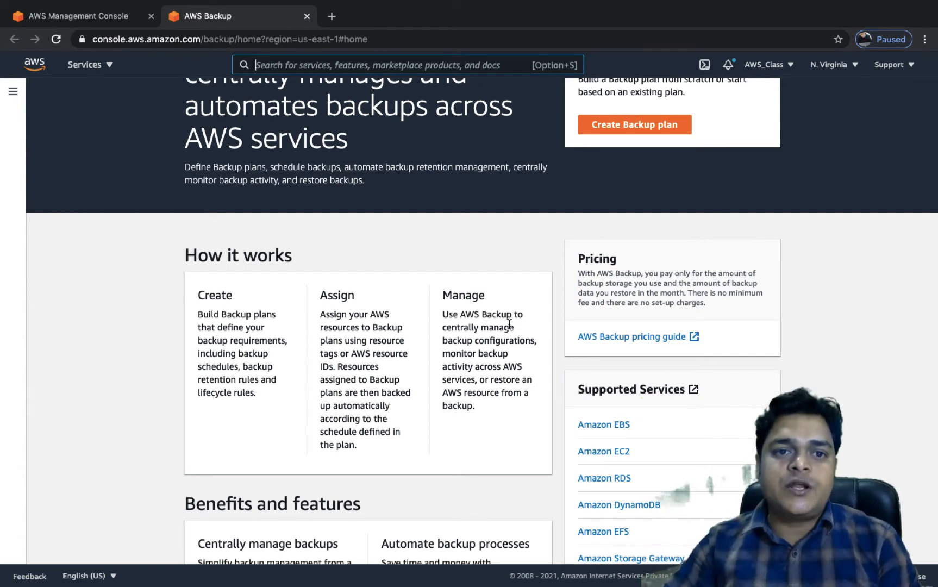
pyautogui.scroll(3, 430, 356)
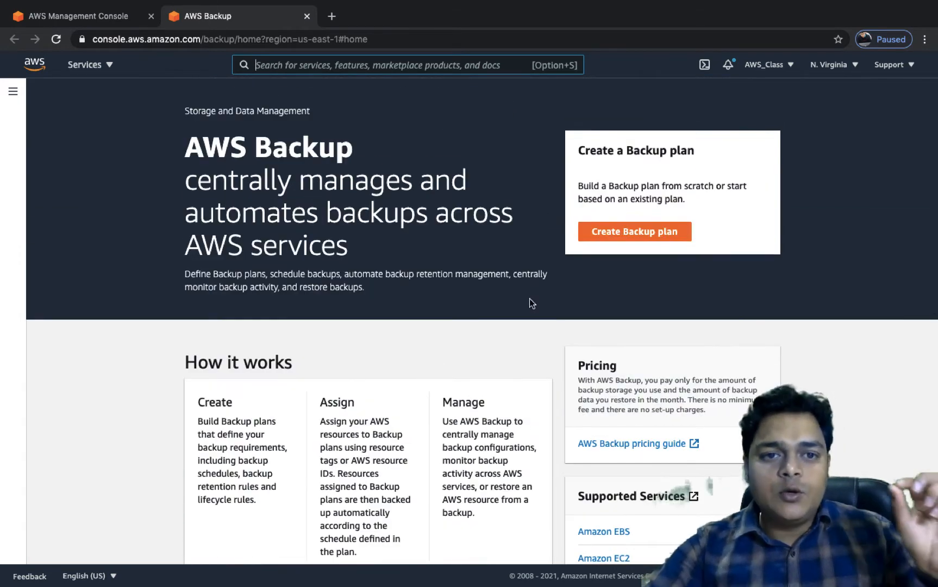
# In the AWS Management Console browser tab, go to EC2, view the instances list and dismiss its welcome banner
pyautogui.click(91, 15)
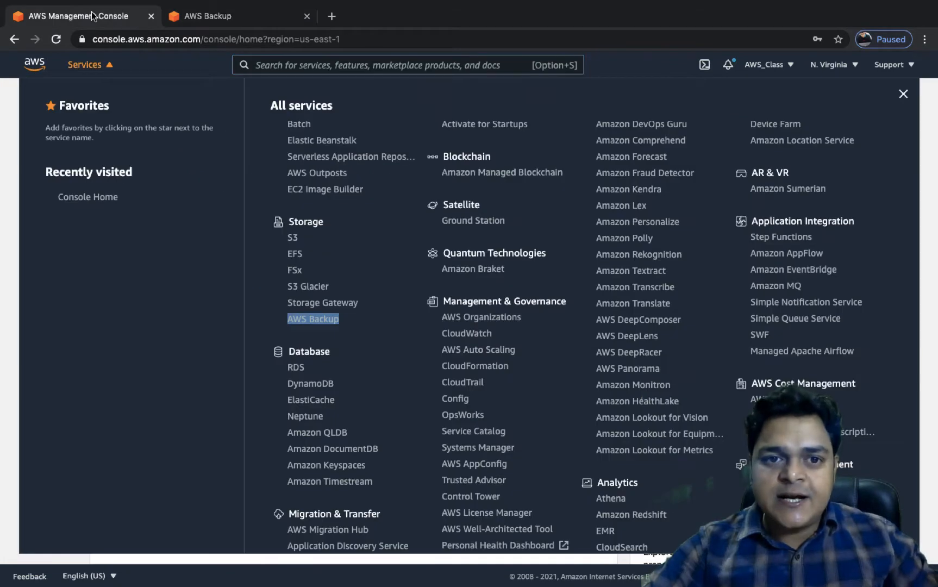
pyautogui.scroll(3, 360, 299)
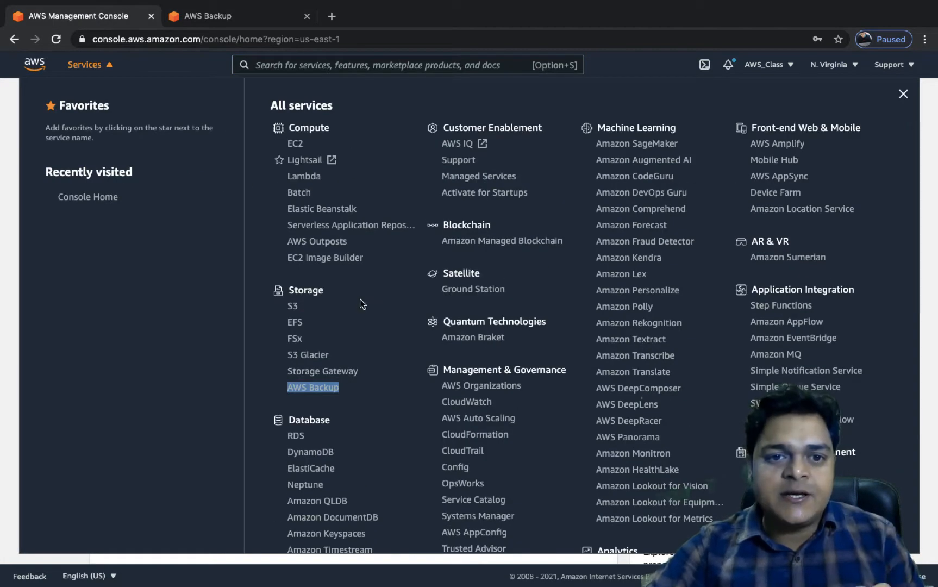
pyautogui.click(298, 145)
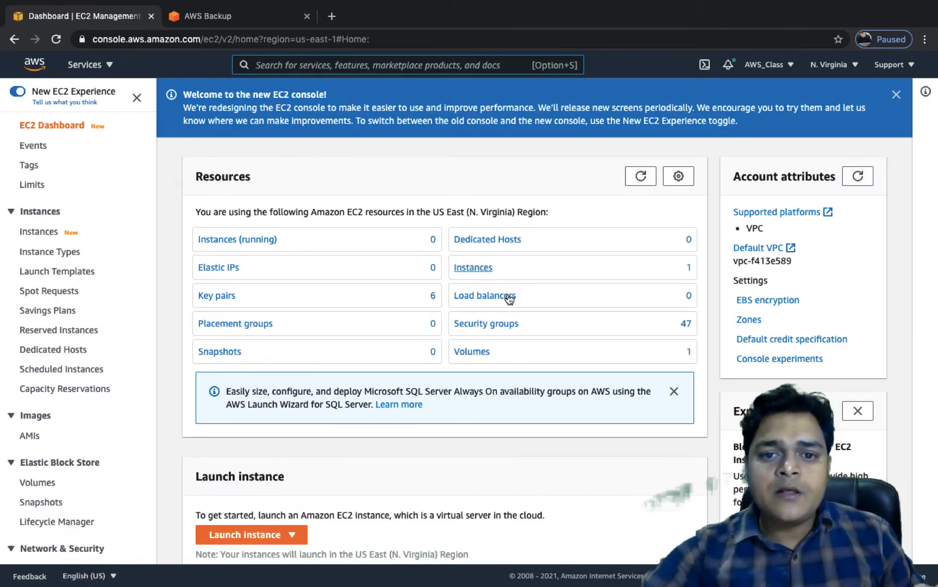
pyautogui.click(475, 268)
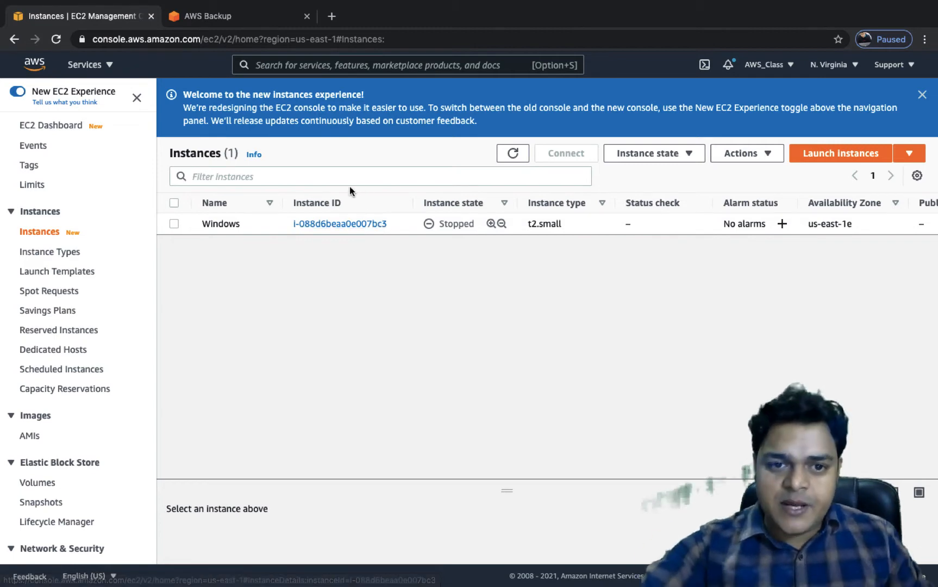
pyautogui.click(922, 95)
# Return to AWS Backup, start a Backup plan with the Build a new plan option and name it aws-training
pyautogui.click(260, 19)
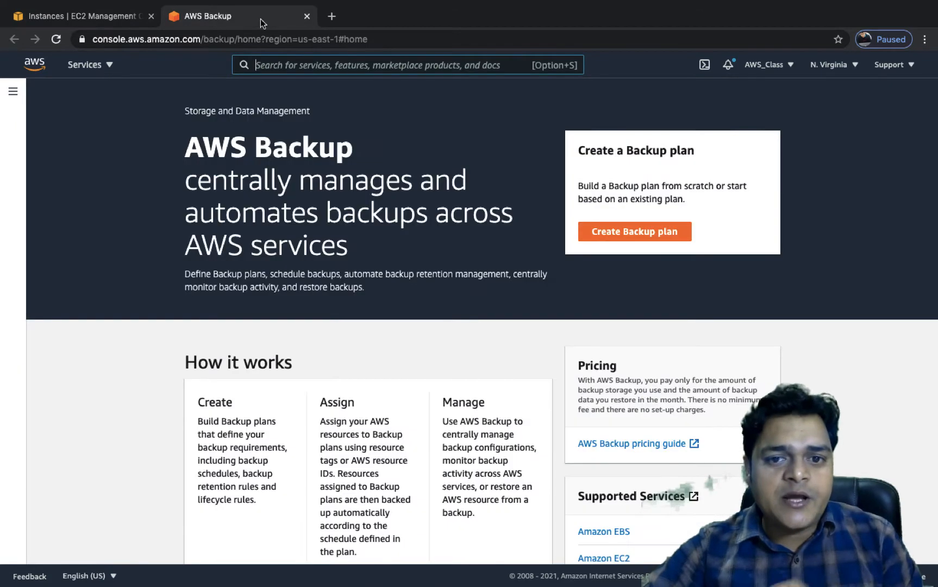
pyautogui.click(631, 234)
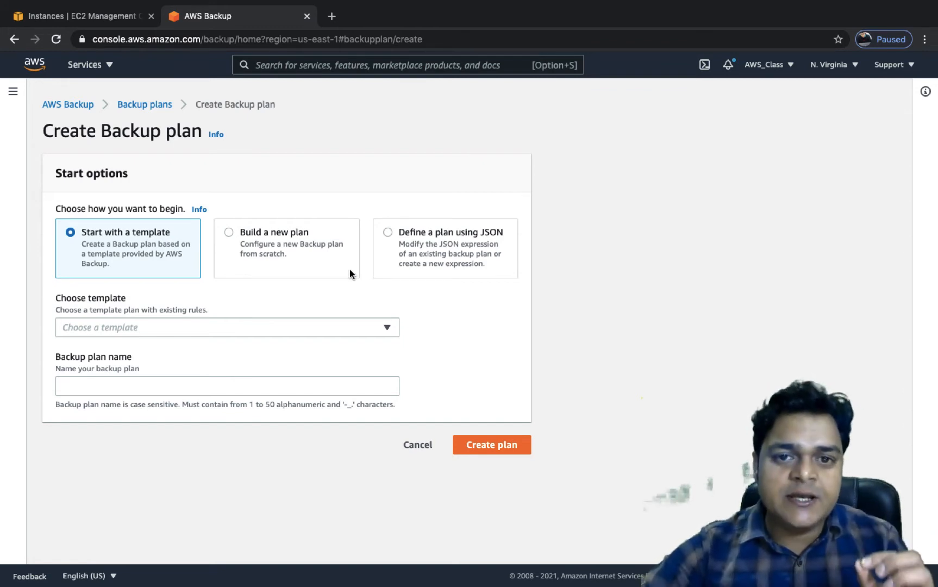
pyautogui.click(273, 241)
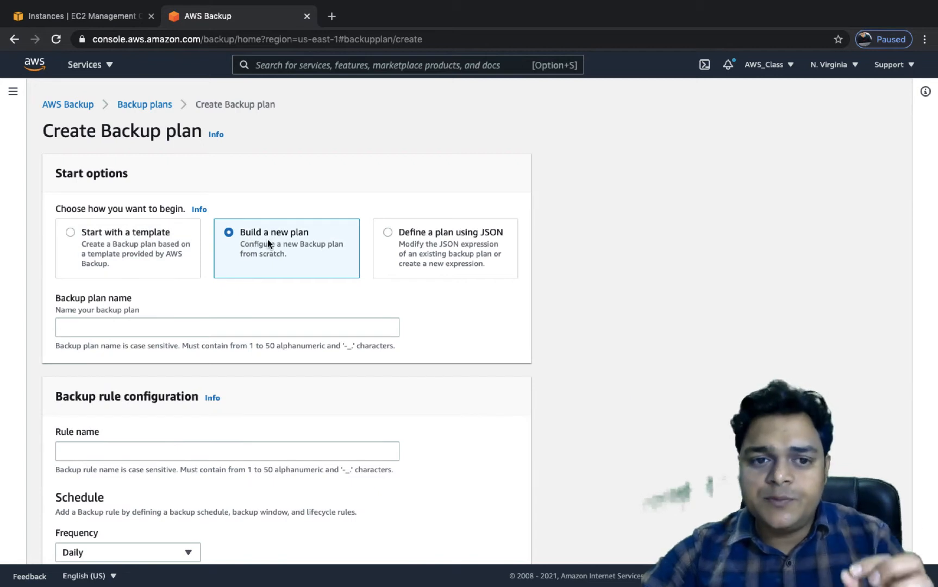
pyautogui.click(159, 325)
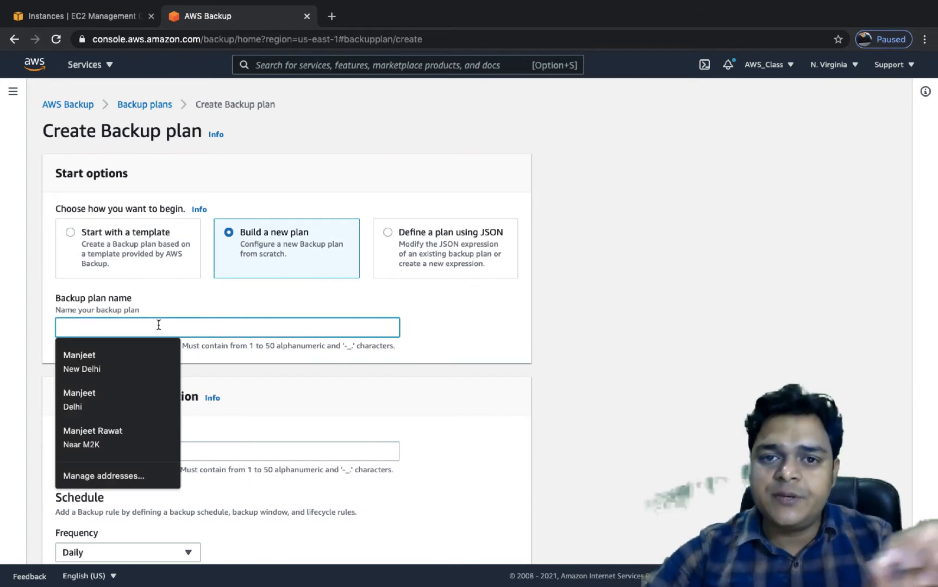
pyautogui.write('aws-trainin')
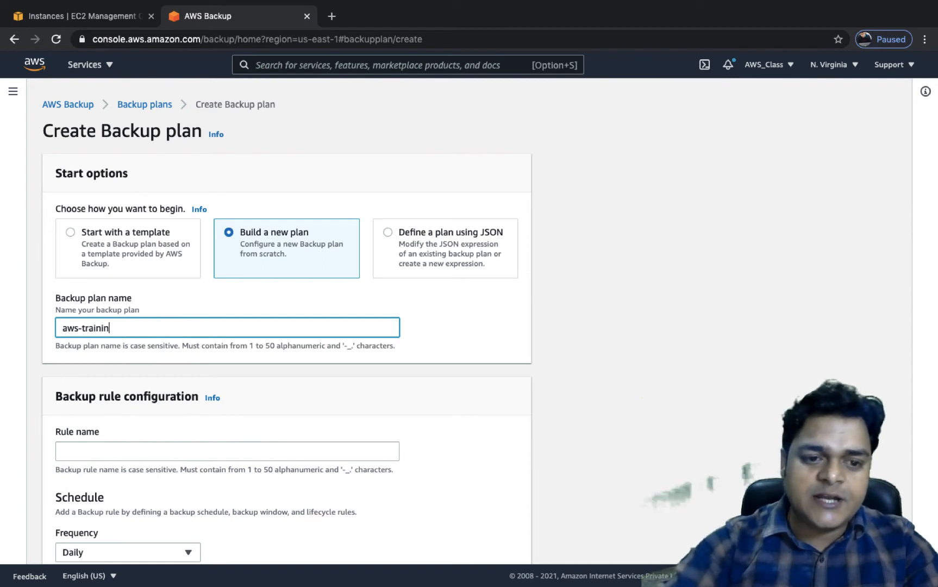
pyautogui.write('g')
pyautogui.click(425, 316)
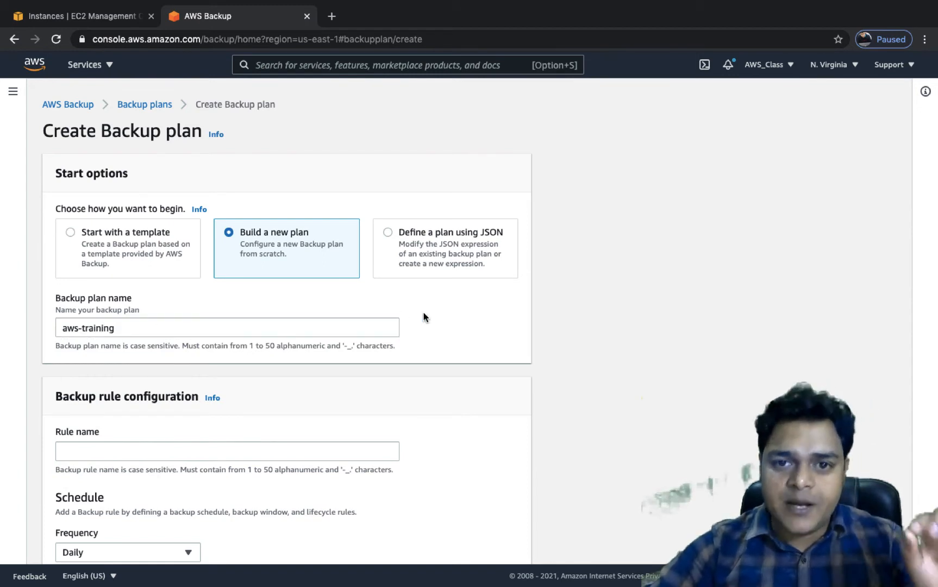
# Name the backup rule aws-ec2-rule and choose Daily as its backup frequency
pyautogui.scroll(-3, 358, 397)
pyautogui.click(159, 278)
pyautogui.write('aws-ec')
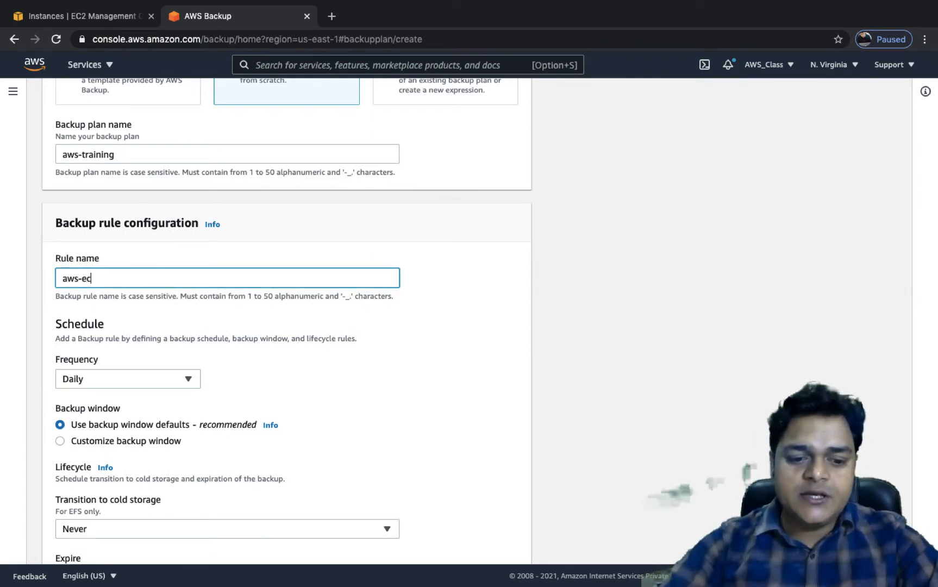
pyautogui.write('2-rule')
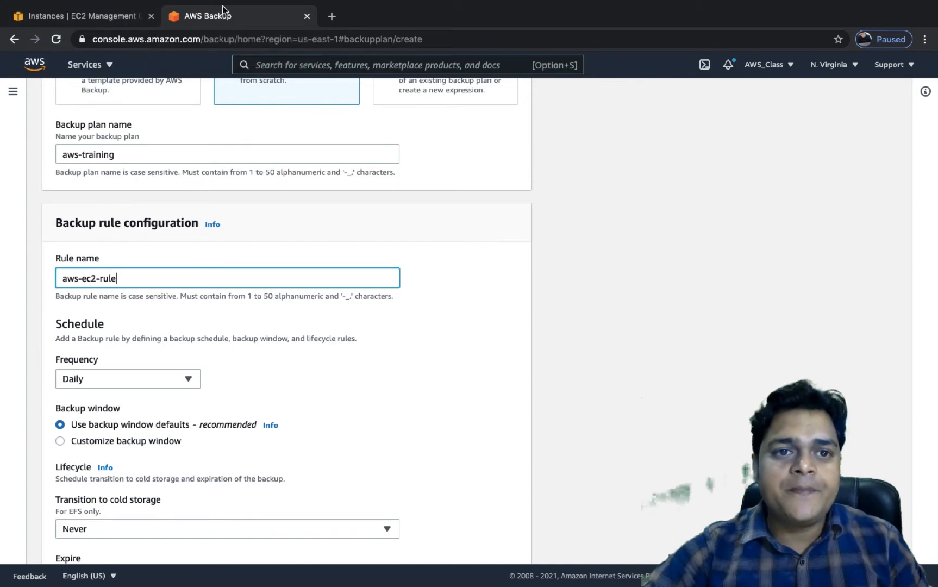
pyautogui.scroll(-3, 275, 379)
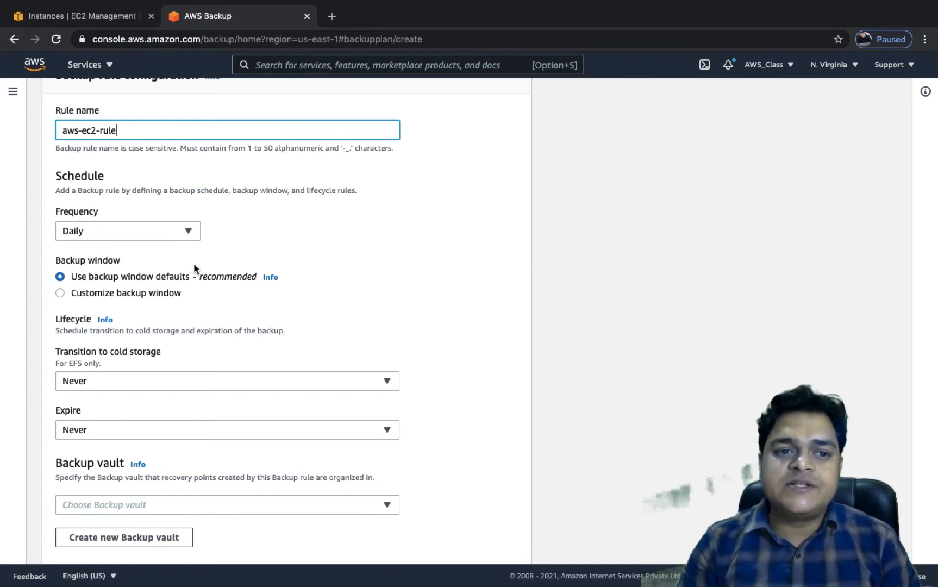
pyautogui.click(154, 231)
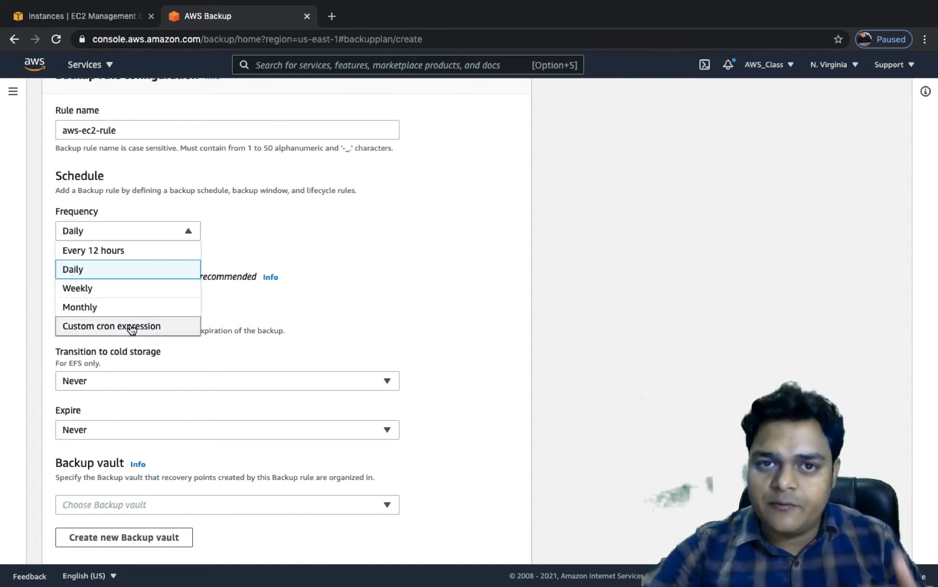
pyautogui.click(84, 270)
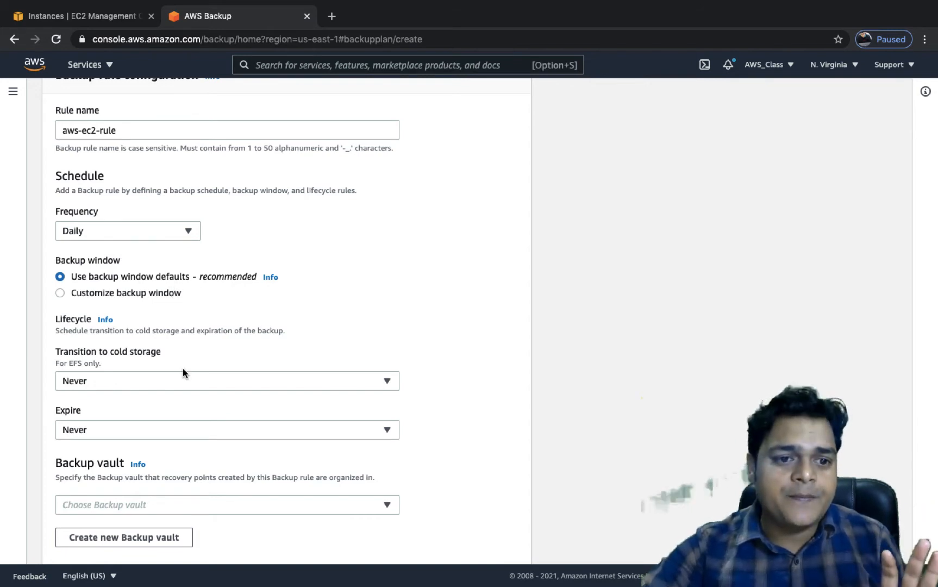
# Check which existing backup vaults are available for the rule without choosing one
pyautogui.scroll(-3, 182, 367)
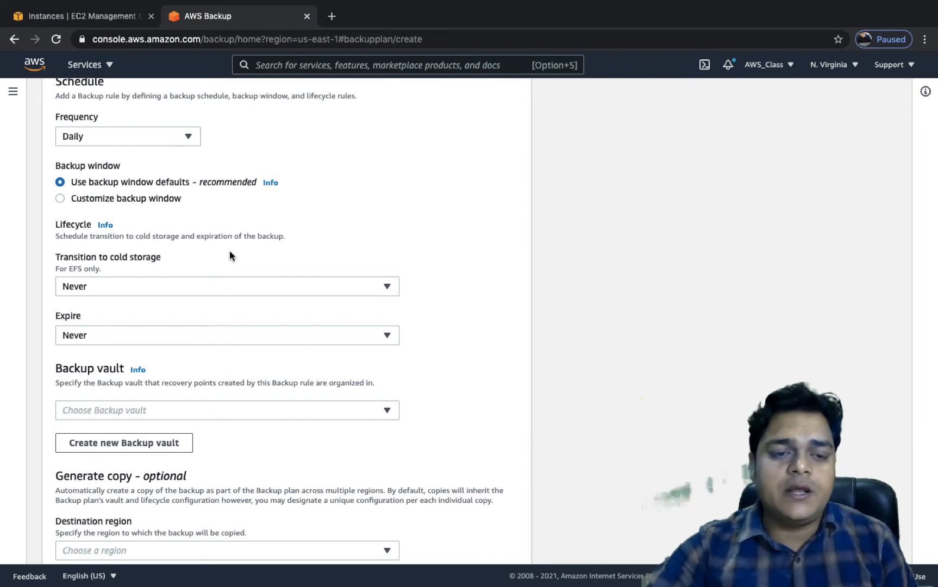
pyautogui.scroll(-5, 177, 255)
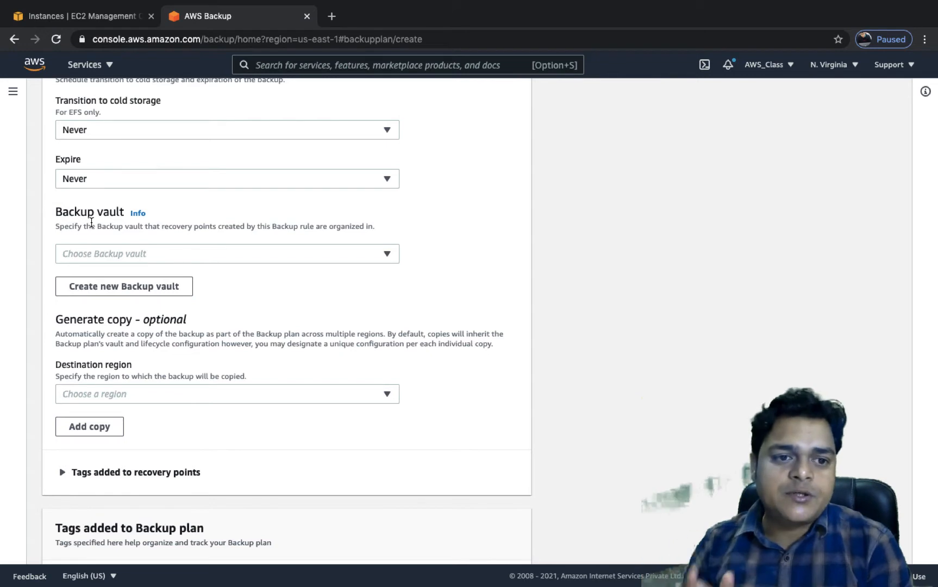
pyautogui.click(139, 255)
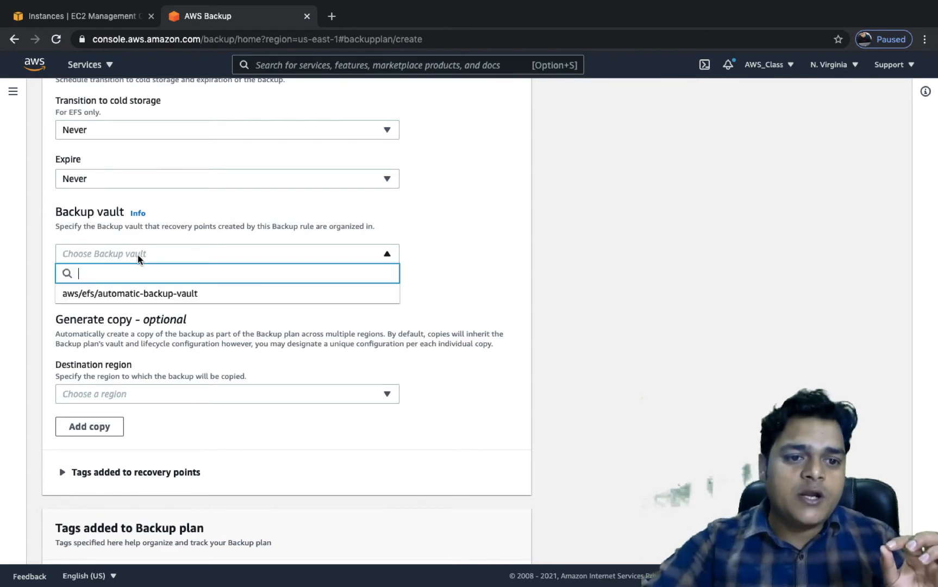
pyautogui.click(460, 248)
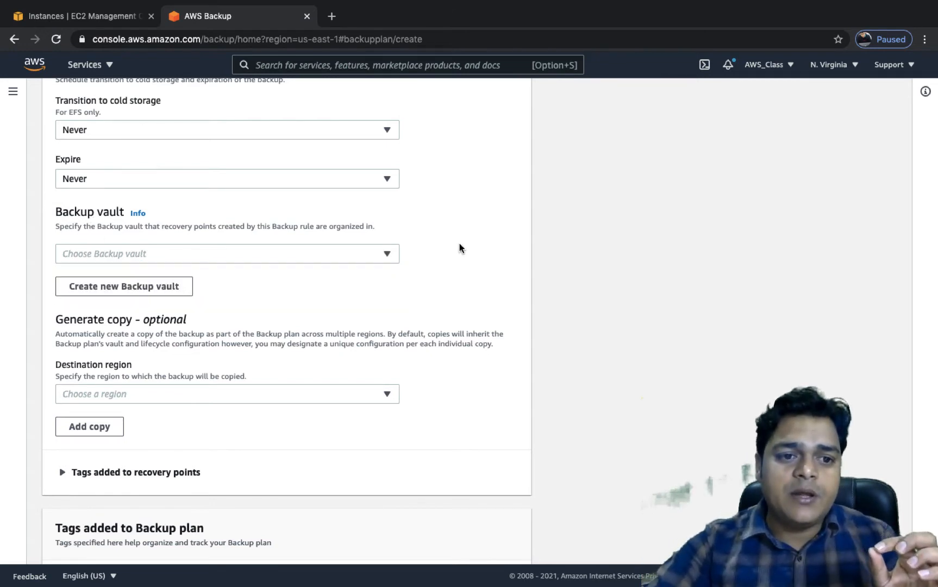
pyautogui.click(242, 251)
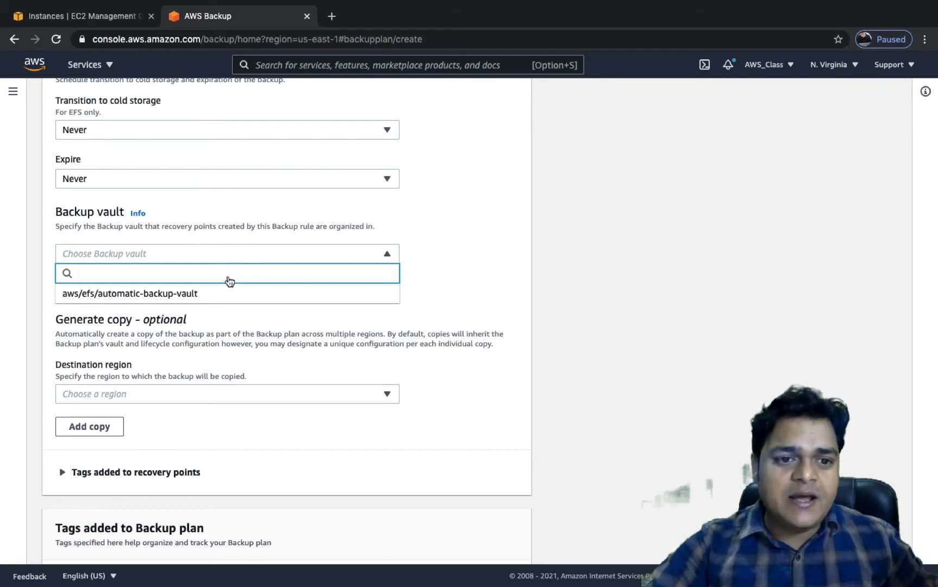
pyautogui.click(433, 260)
# Create a new backup vault named aws-test-vaults for the rule, leaving its encryption key and tags empty
pyautogui.click(130, 285)
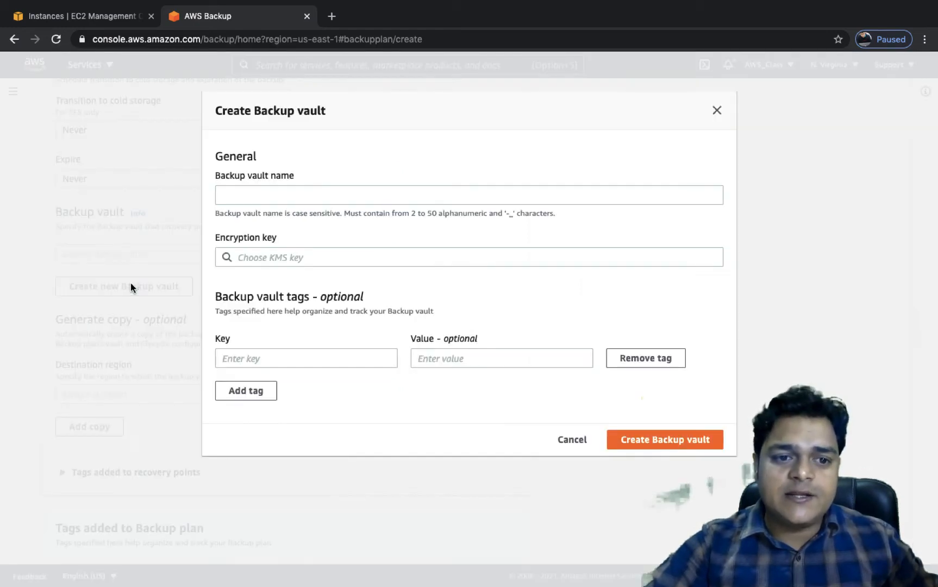
pyautogui.click(278, 194)
pyautogui.write('aws-')
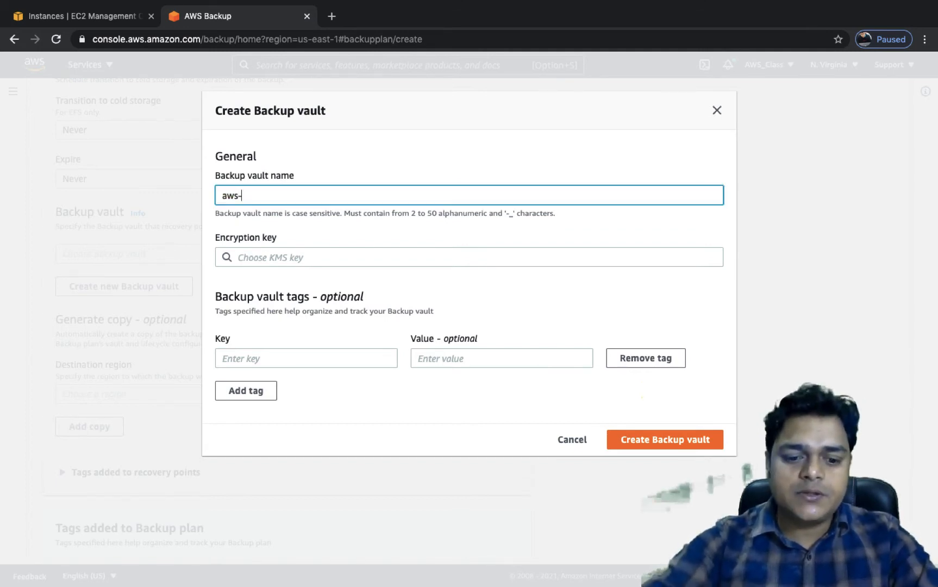
pyautogui.write('test-vaults')
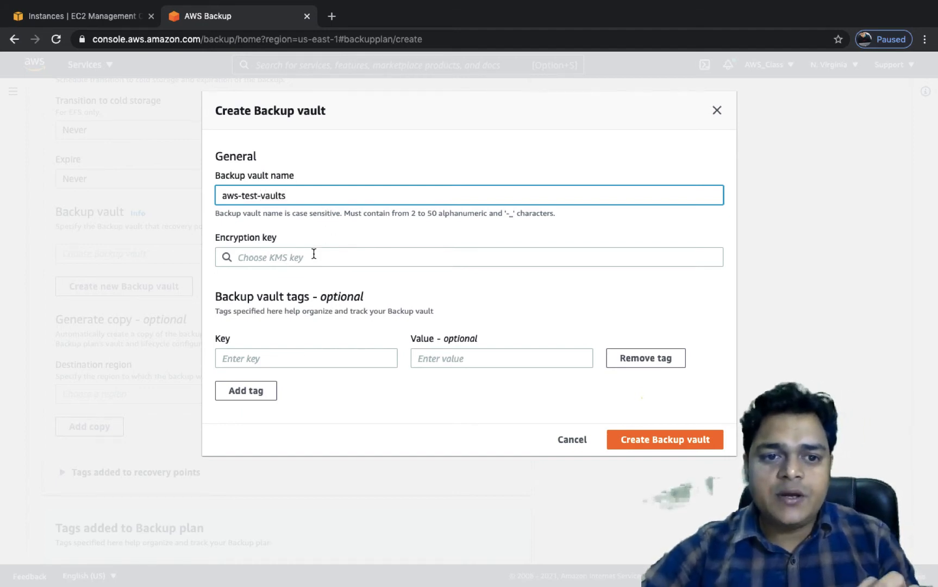
pyautogui.click(331, 254)
pyautogui.click(359, 243)
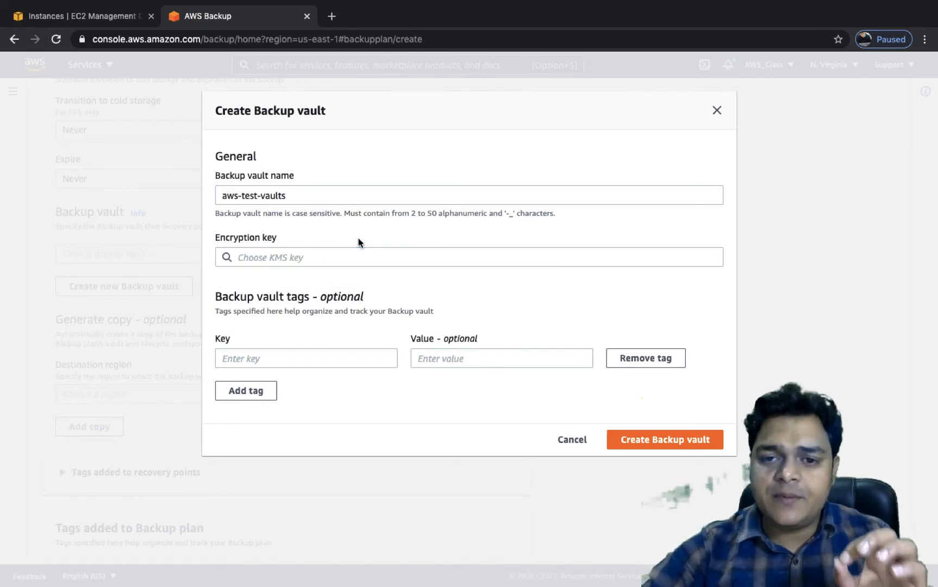
pyautogui.click(646, 441)
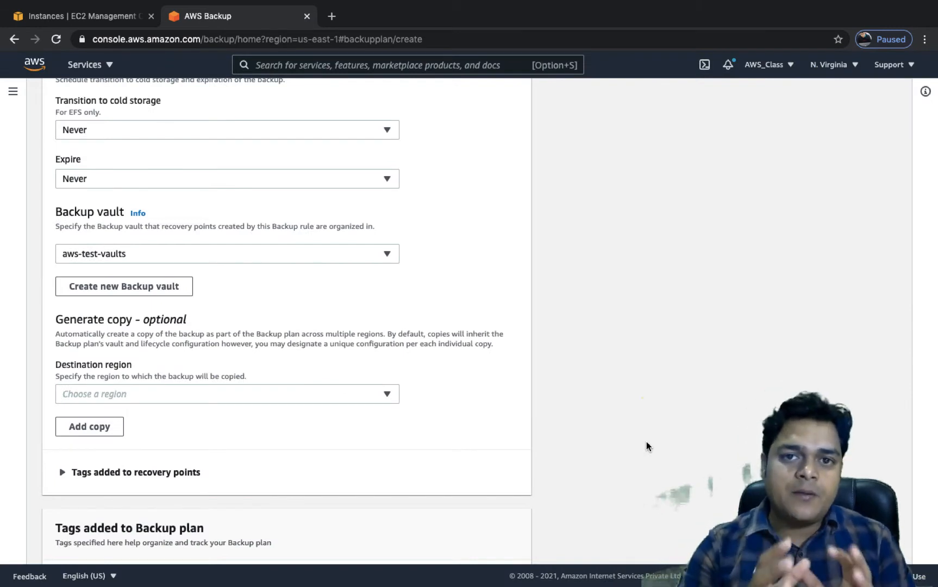
# Check which destination regions are offered for the optional backup copy without choosing one
pyautogui.scroll(-1, 253, 422)
pyautogui.scroll(-2, 254, 423)
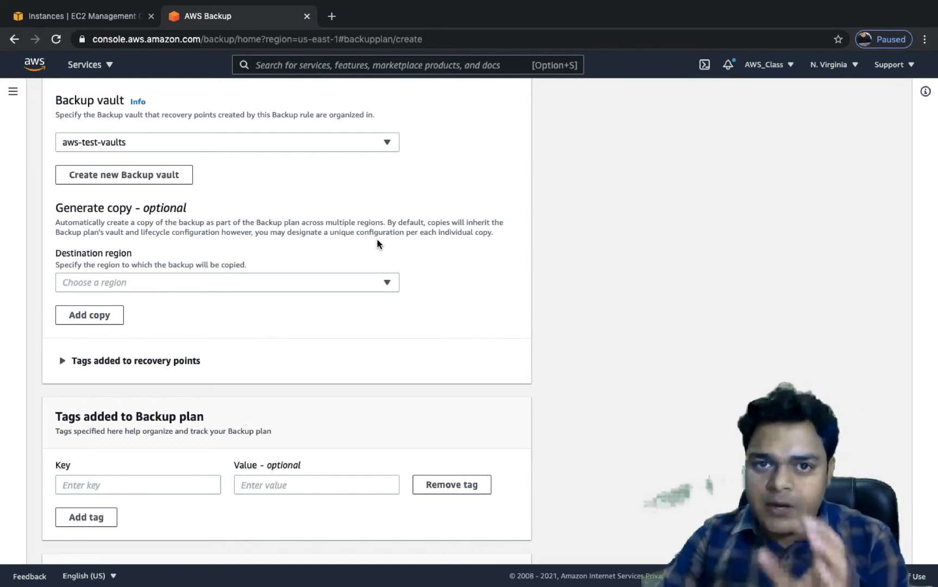
pyautogui.click(312, 285)
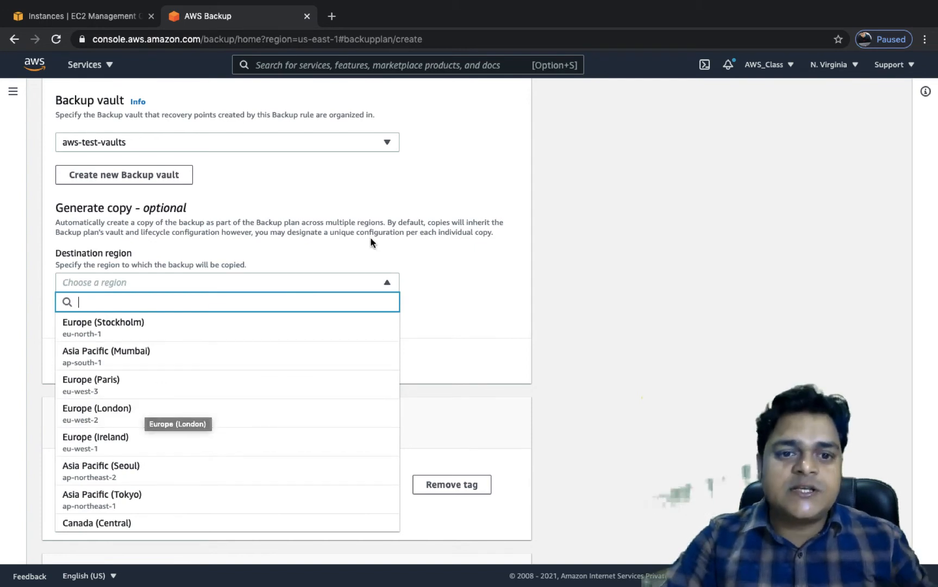
pyautogui.click(444, 272)
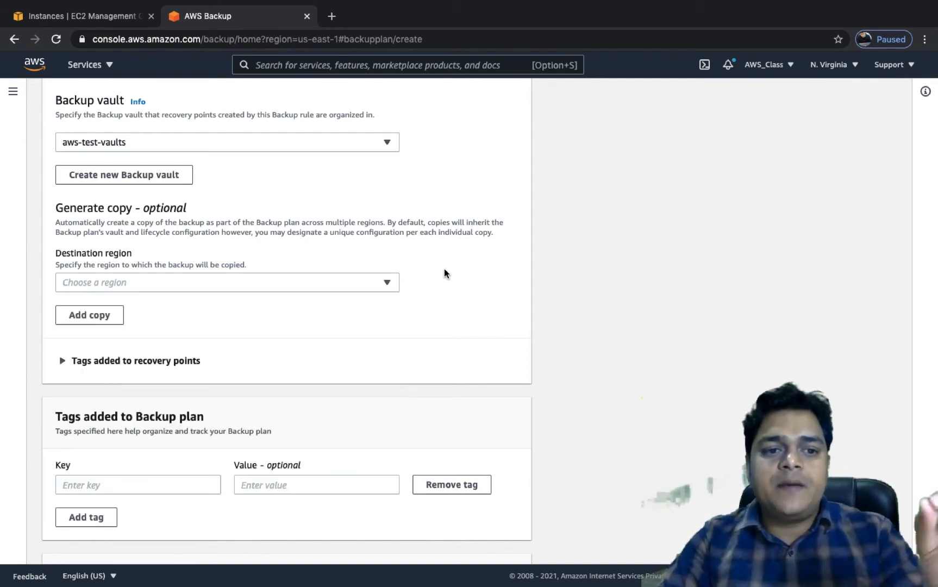
# Create the backup plan without tags or Windows VSS, and dismiss the CloudWatch integration notice
pyautogui.scroll(-5, 444, 272)
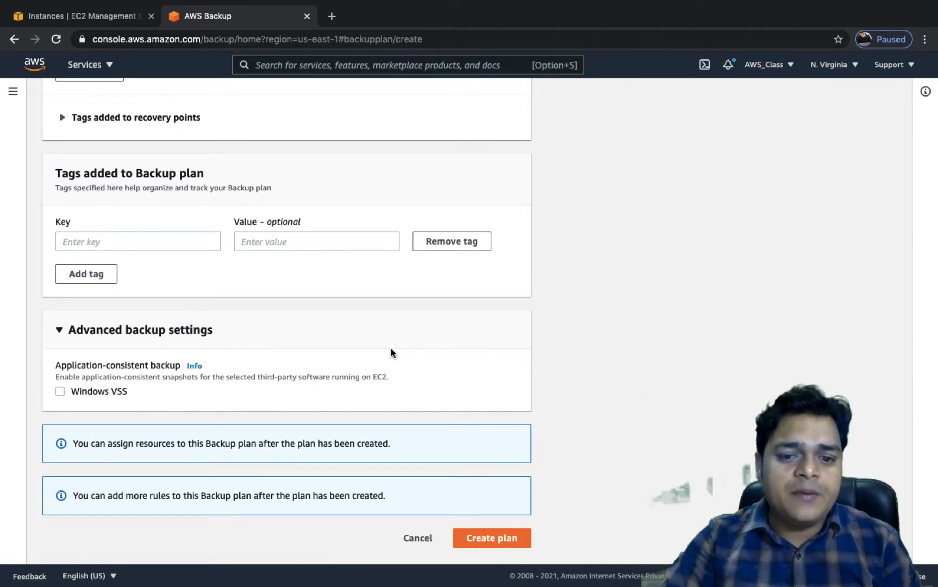
pyautogui.click(489, 538)
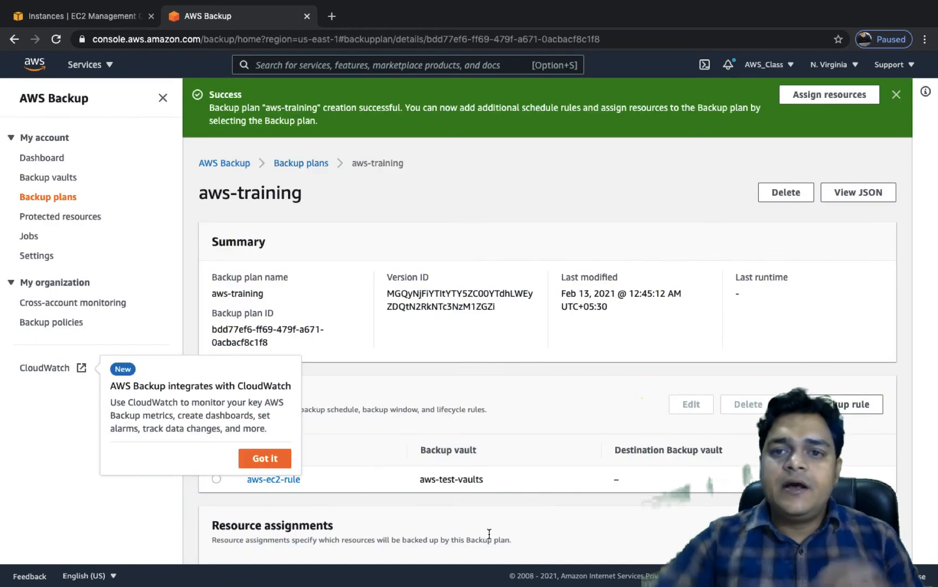
pyautogui.click(271, 458)
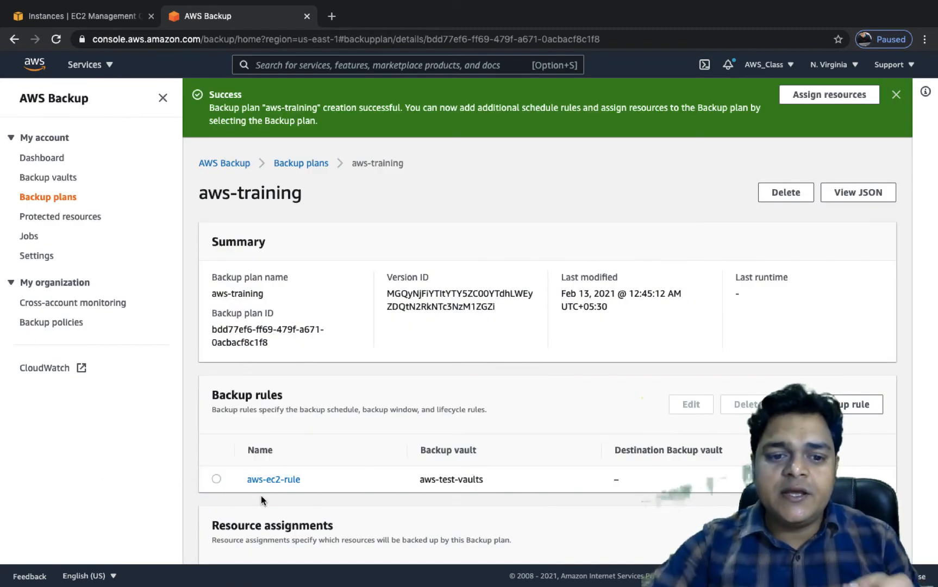
# Start a resource assignment for the aws-training plan and name it ec2-backup, keeping the default IAM role
pyautogui.scroll(-3, 321, 442)
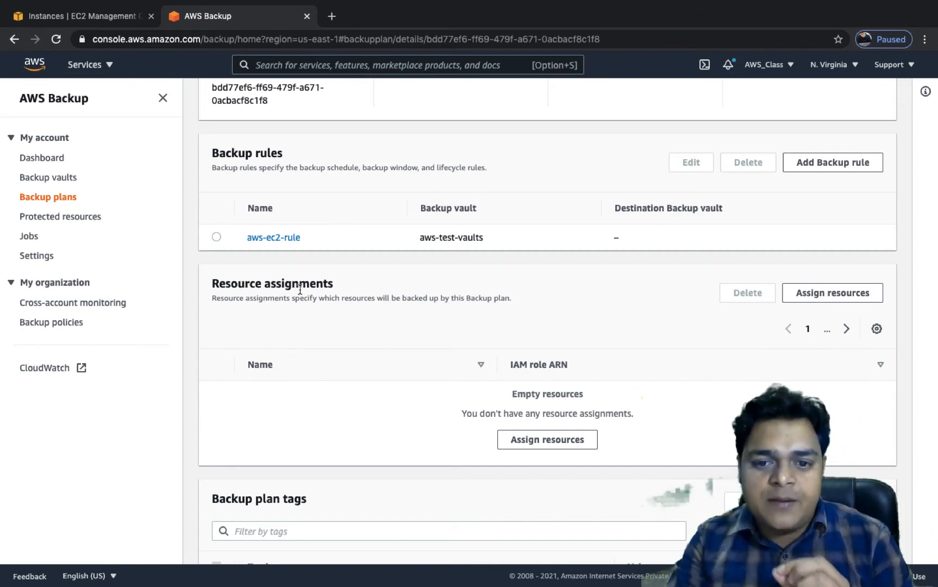
pyautogui.click(548, 442)
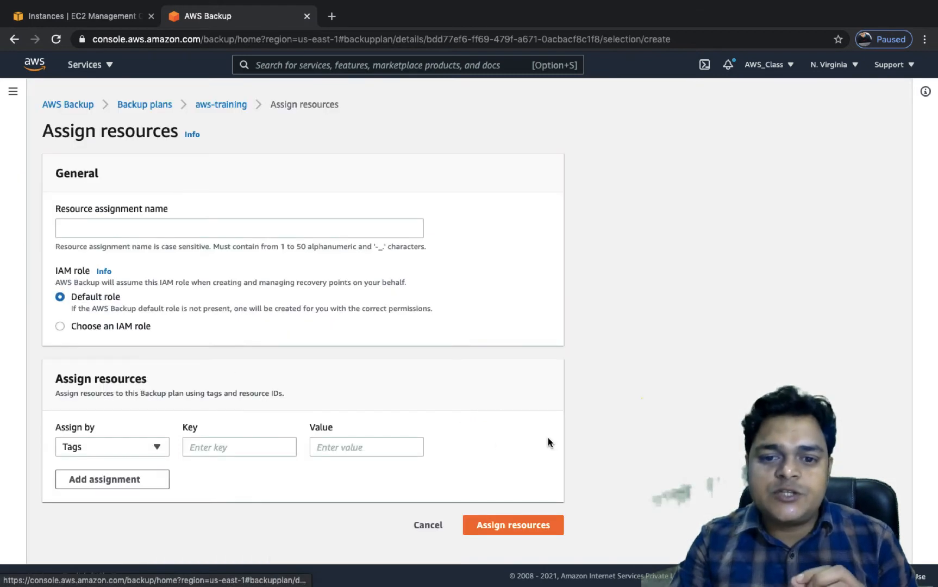
pyautogui.click(145, 230)
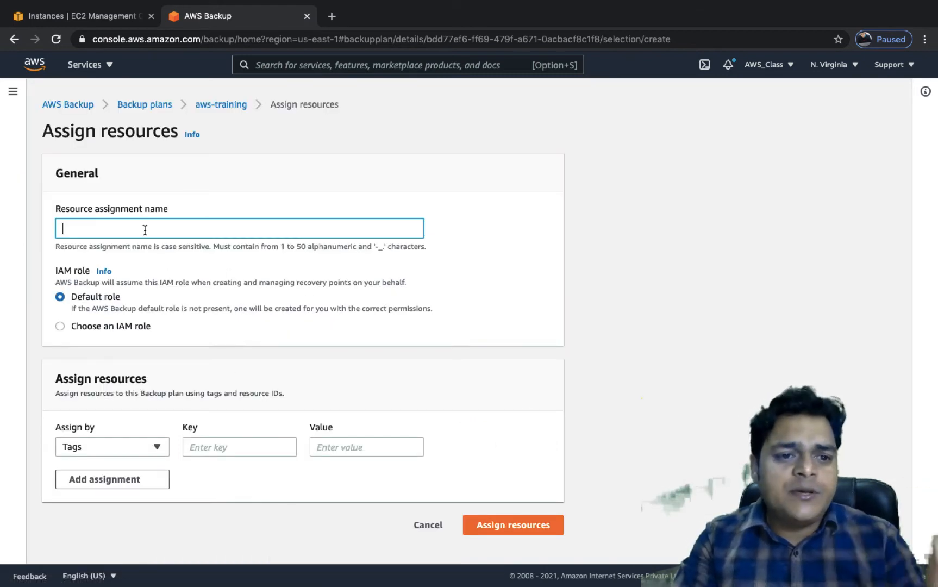
pyautogui.write('ec2')
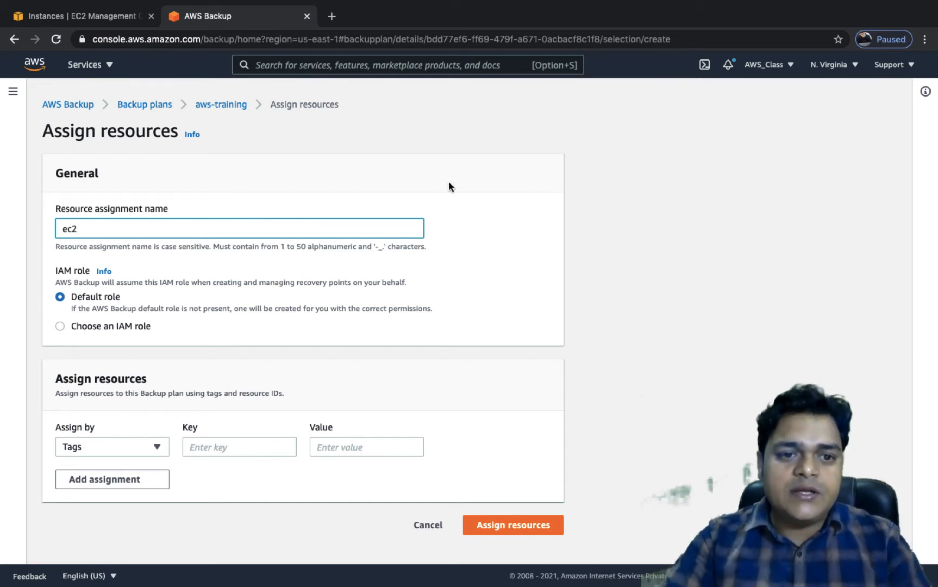
pyautogui.write('-bacu')
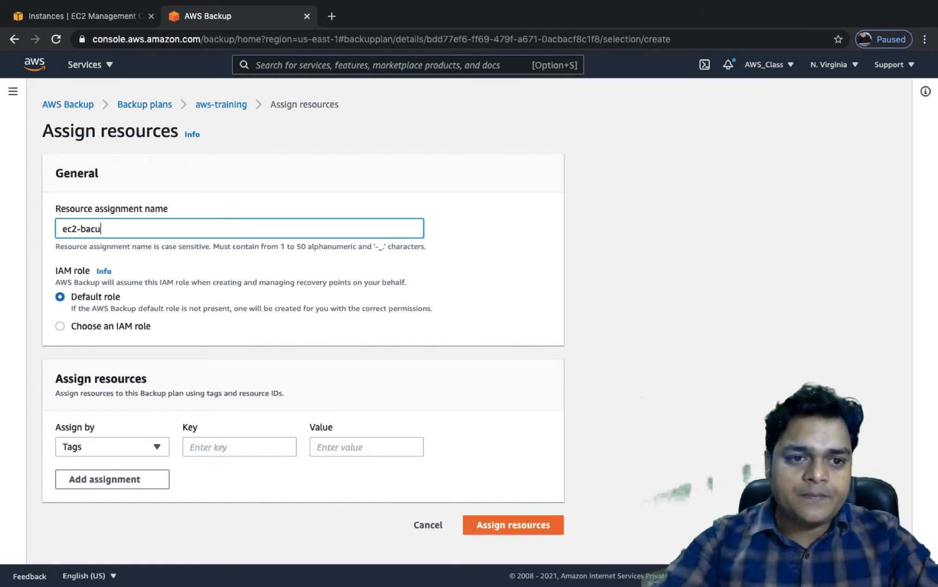
pyautogui.press('BackSpace')
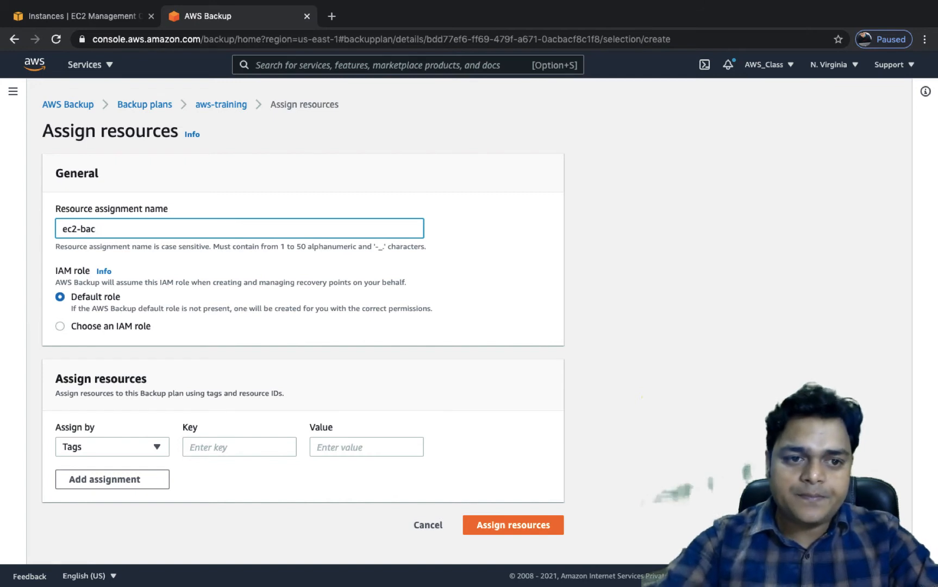
pyautogui.write('kup')
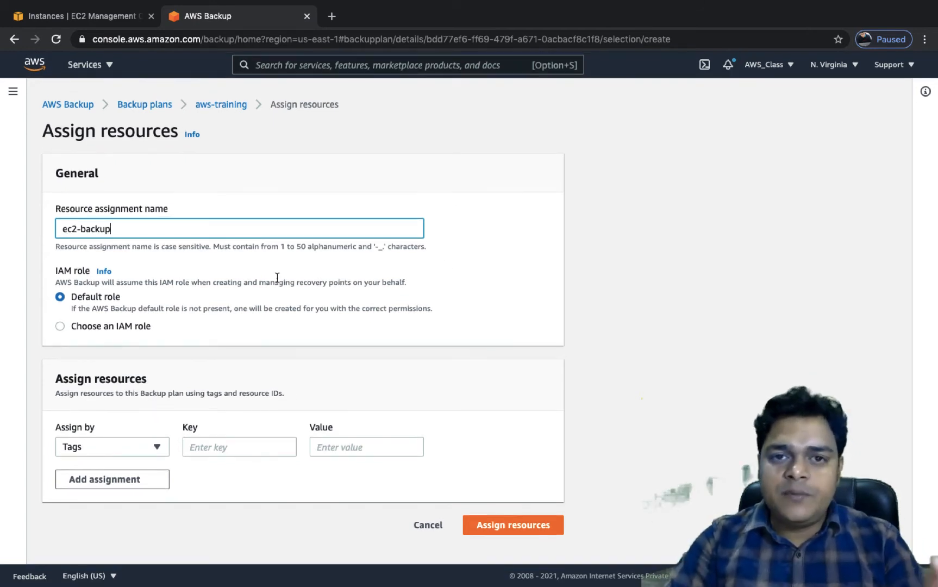
# Set the assignment to Resource ID with resource type EC2, and show the available instance IDs
pyautogui.click(135, 451)
pyautogui.click(105, 484)
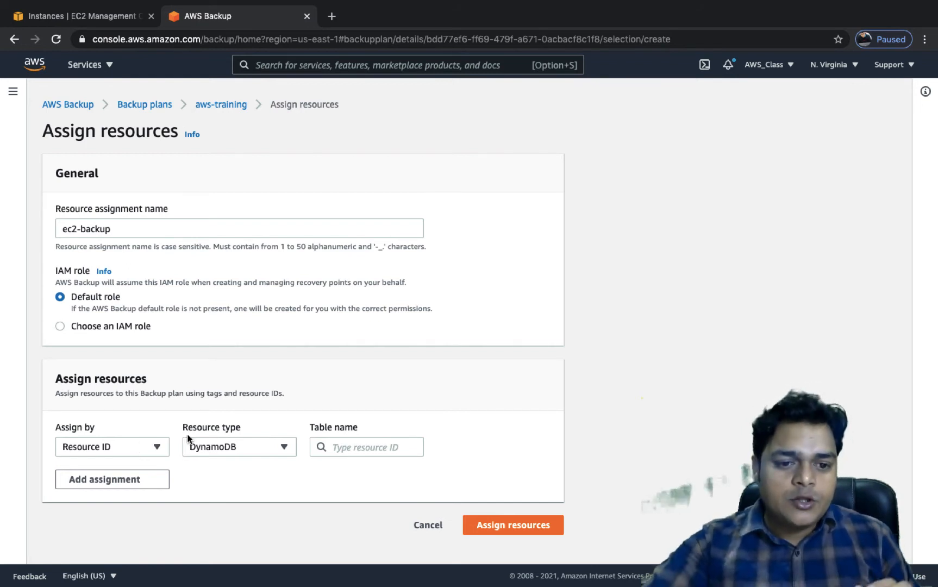
pyautogui.click(261, 450)
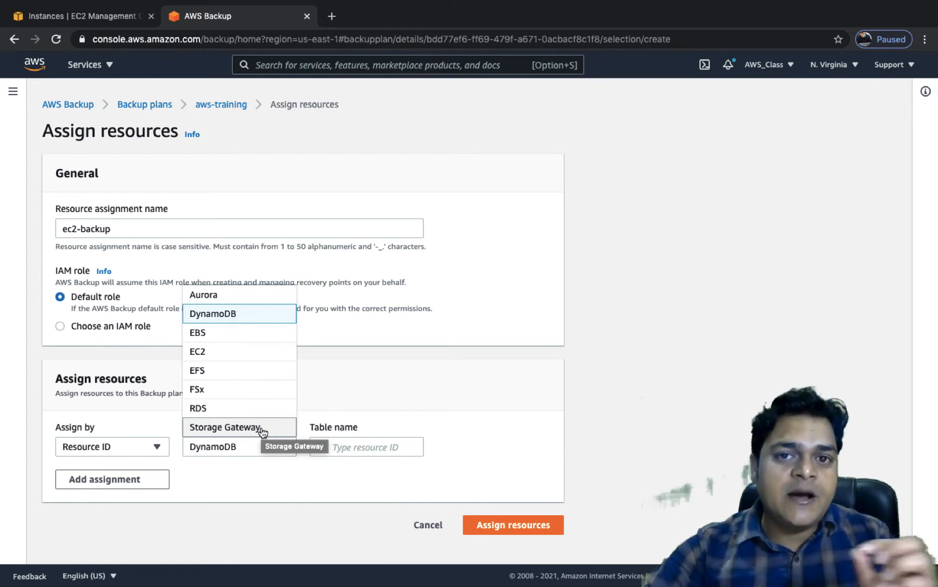
pyautogui.click(222, 353)
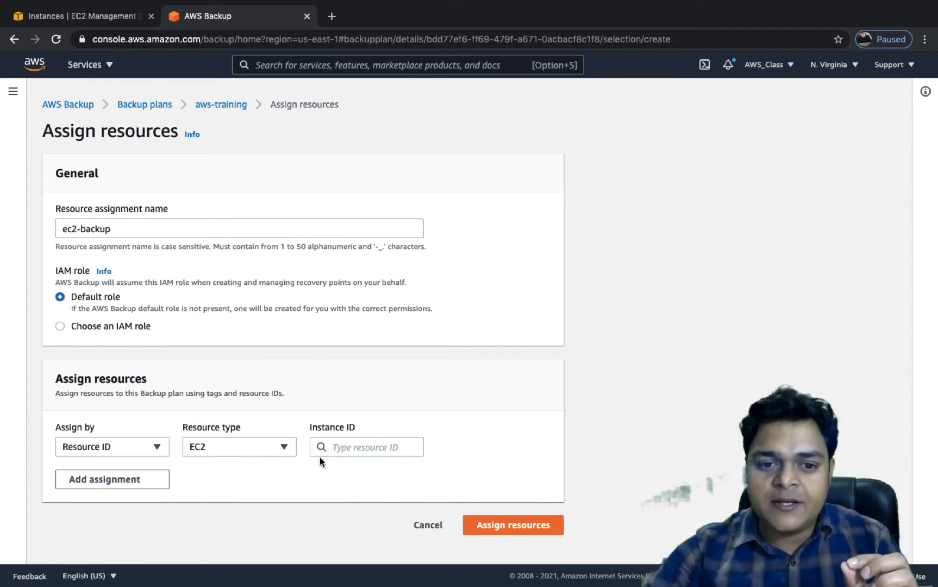
pyautogui.click(343, 448)
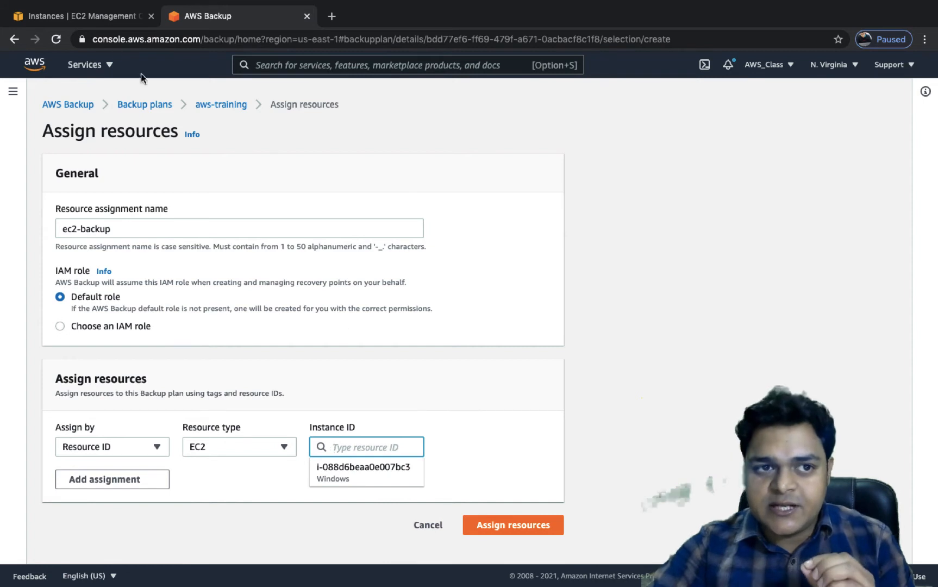
# Switch to the EC2 browser tab, open the Windows instance's details and copy its instance ID
pyautogui.click(95, 19)
pyautogui.moveTo(389, 164); pyautogui.dragTo(291, 164)
pyautogui.rightClick(312, 164)
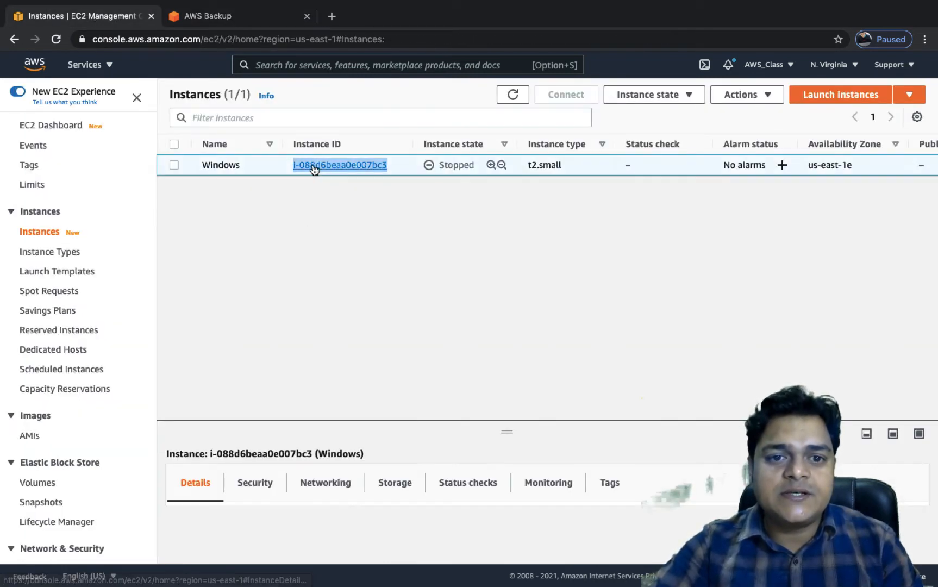
pyautogui.click(228, 281)
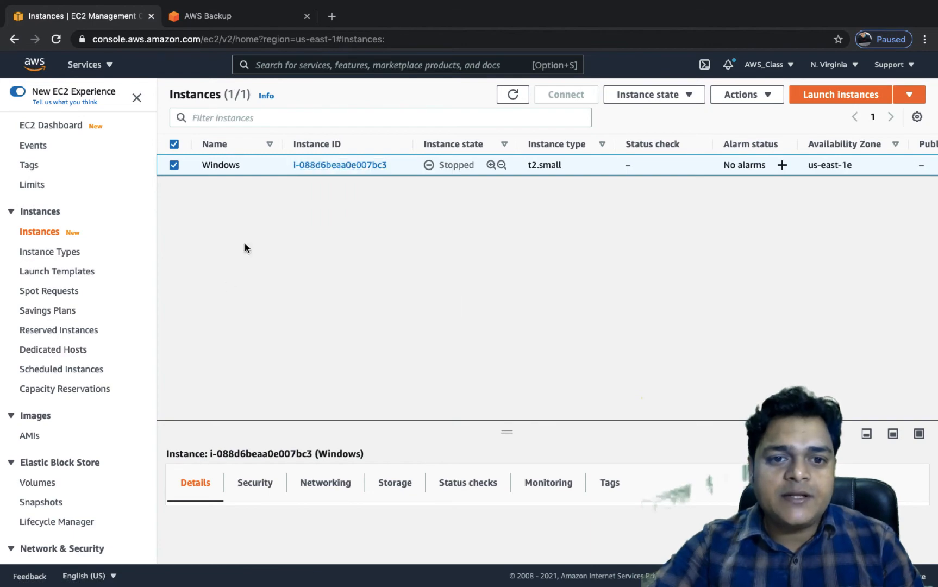
pyautogui.click(328, 165)
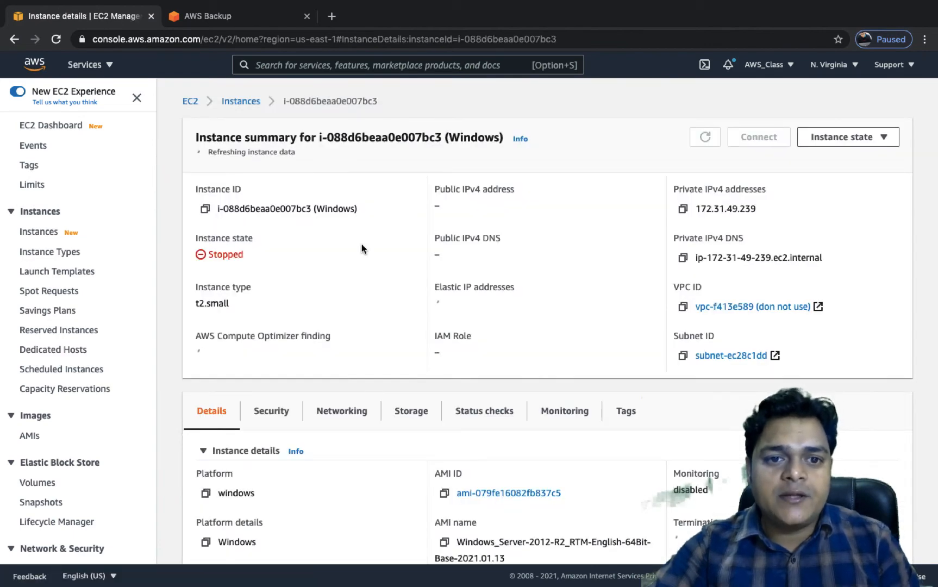
pyautogui.moveTo(311, 205); pyautogui.dragTo(211, 203)
pyautogui.click(205, 206)
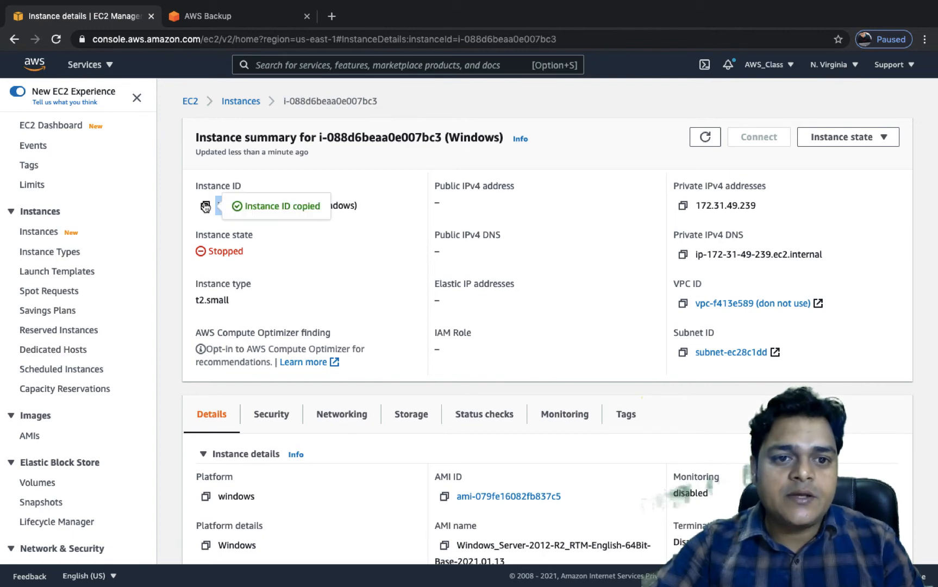
# Return to the AWS Backup tab, enter the copied ID to select the Windows instance, and assign it to the plan
pyautogui.click(219, 21)
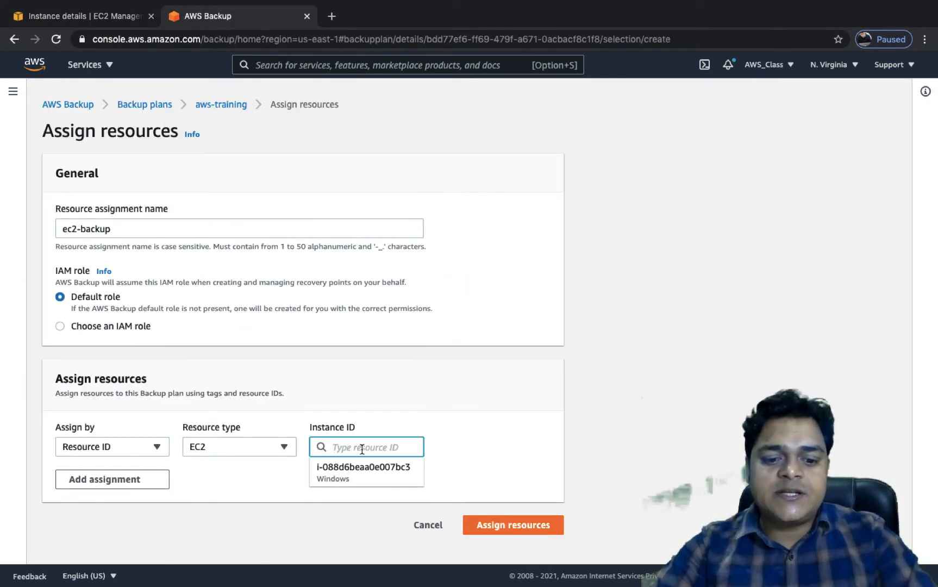
pyautogui.press('super+v')
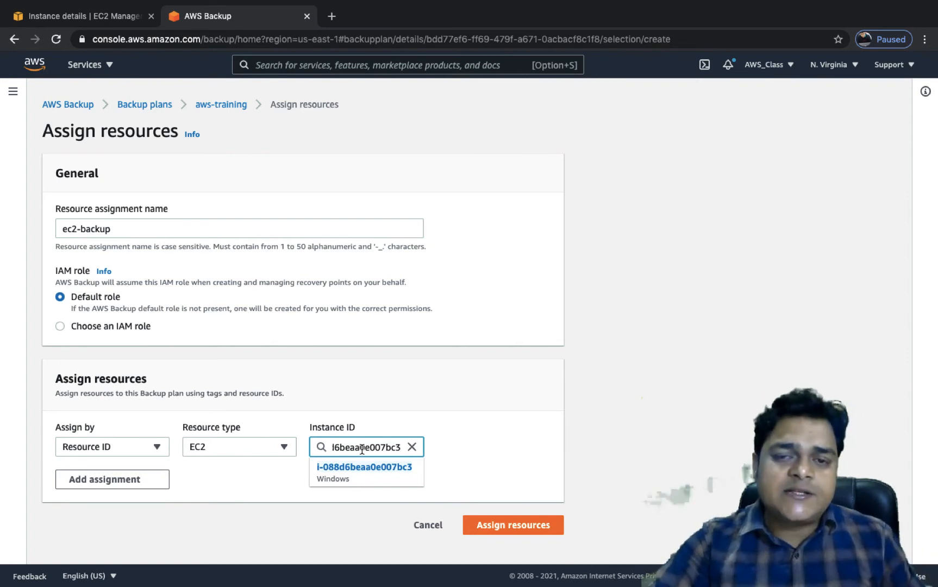
pyautogui.click(365, 470)
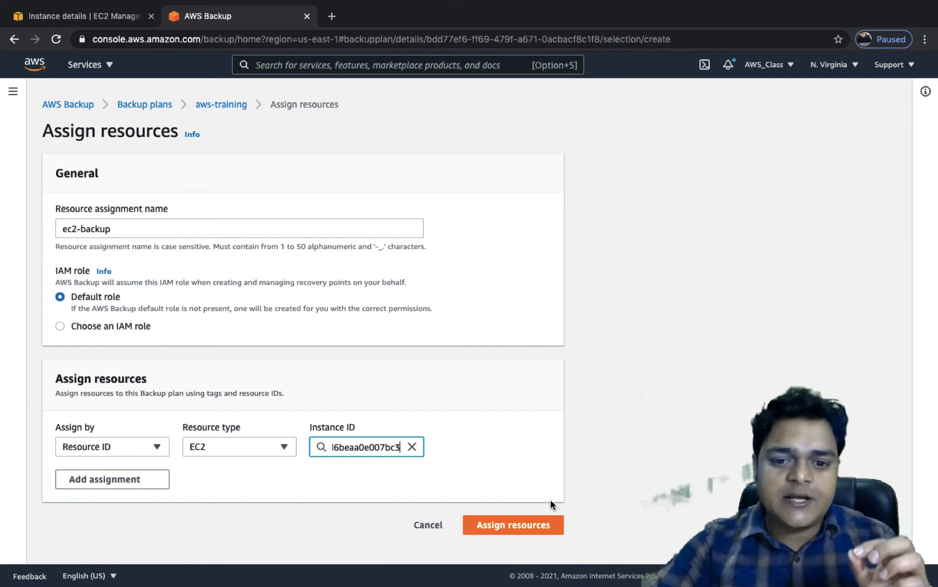
pyautogui.click(518, 525)
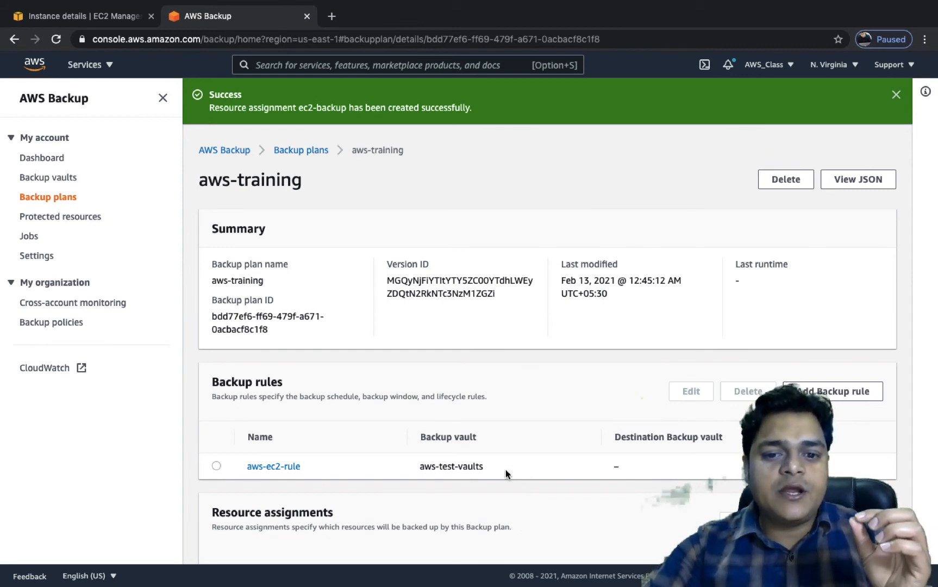
# Review the aws-training plan's summary, backup rules and resource assignments
pyautogui.scroll(-5, 488, 467)
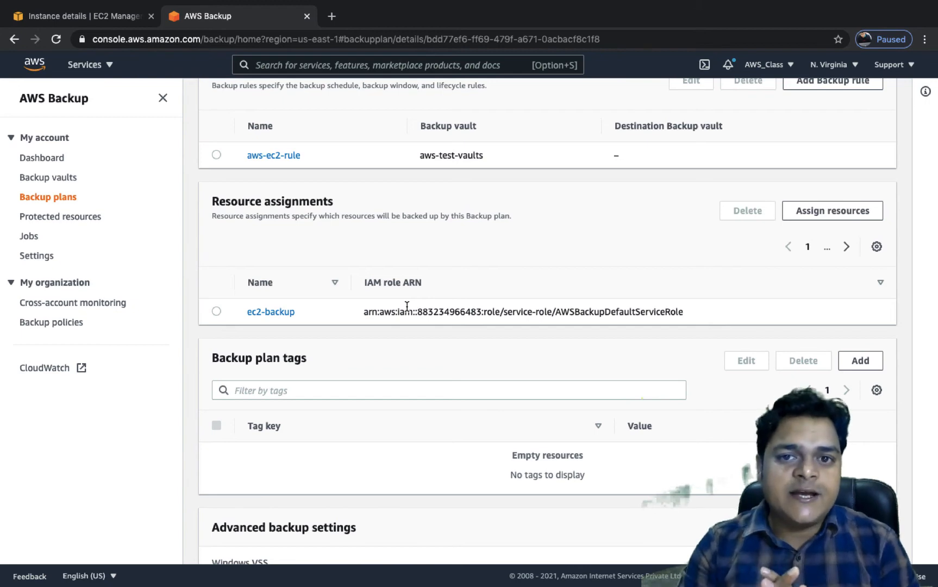
pyautogui.scroll(5, 407, 306)
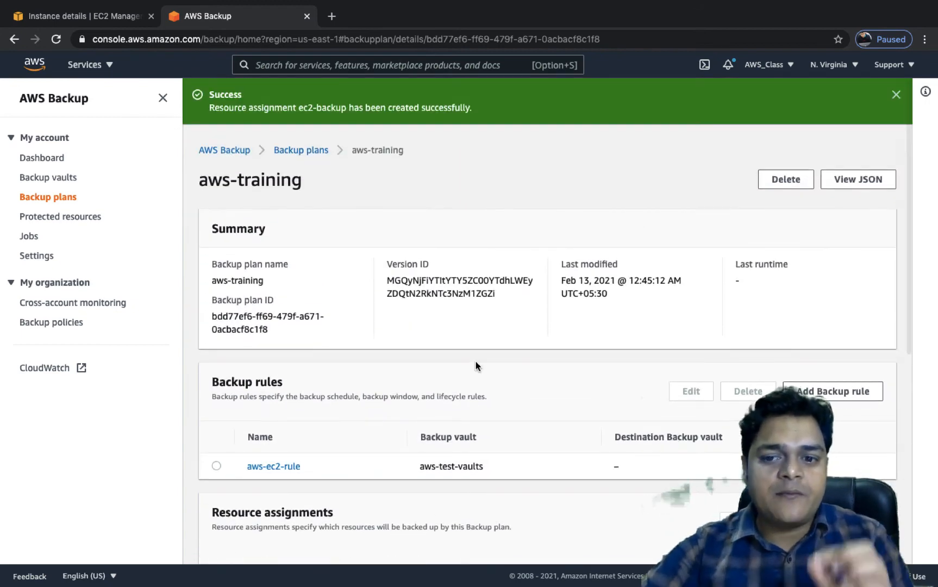
pyautogui.scroll(-3, 499, 400)
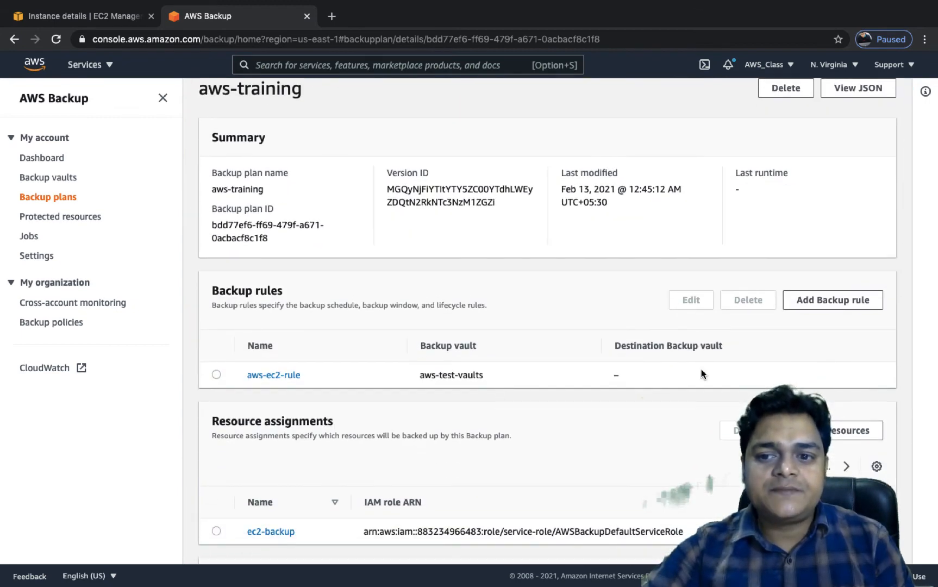
pyautogui.scroll(-2, 601, 288)
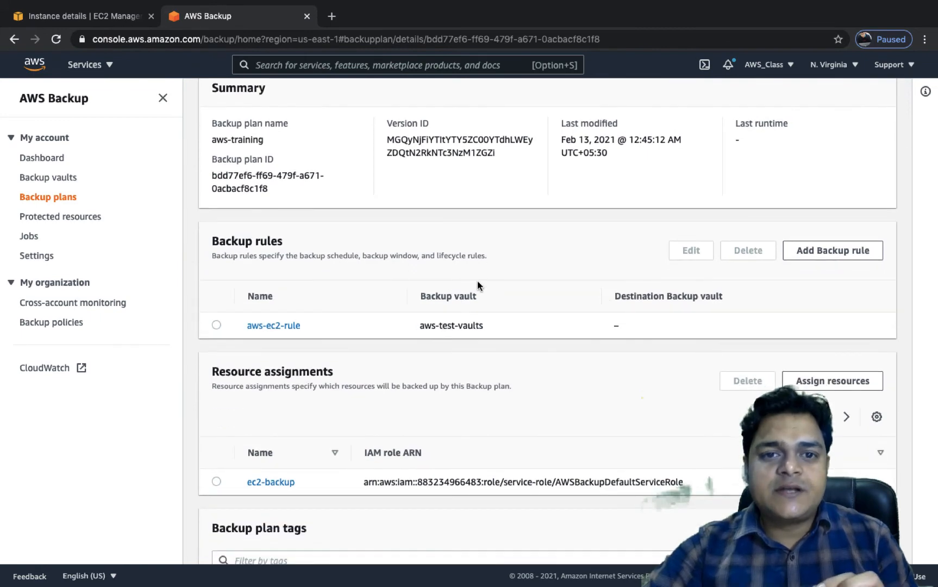
pyautogui.scroll(5, 477, 281)
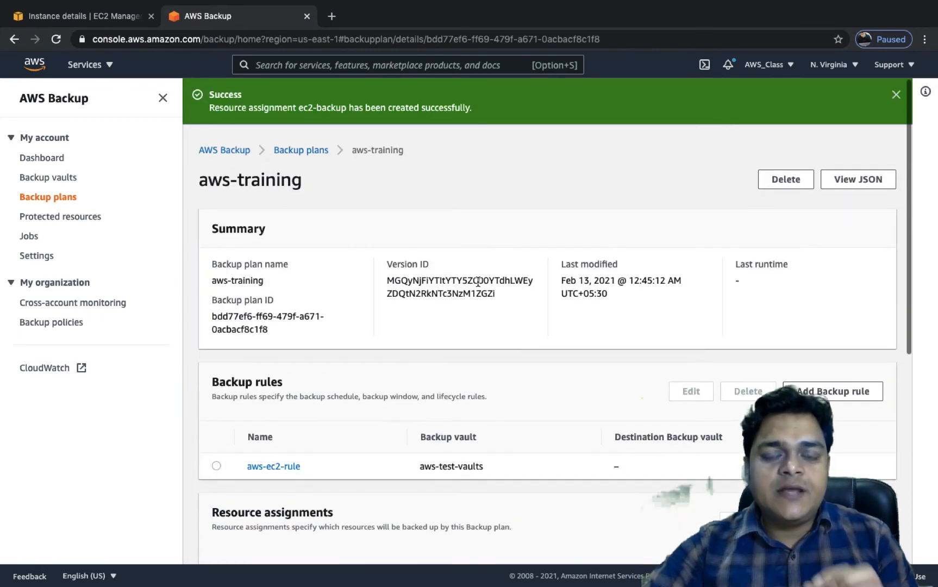
# Dismiss the success notification for the ec2-backup resource assignment
pyautogui.click(897, 96)
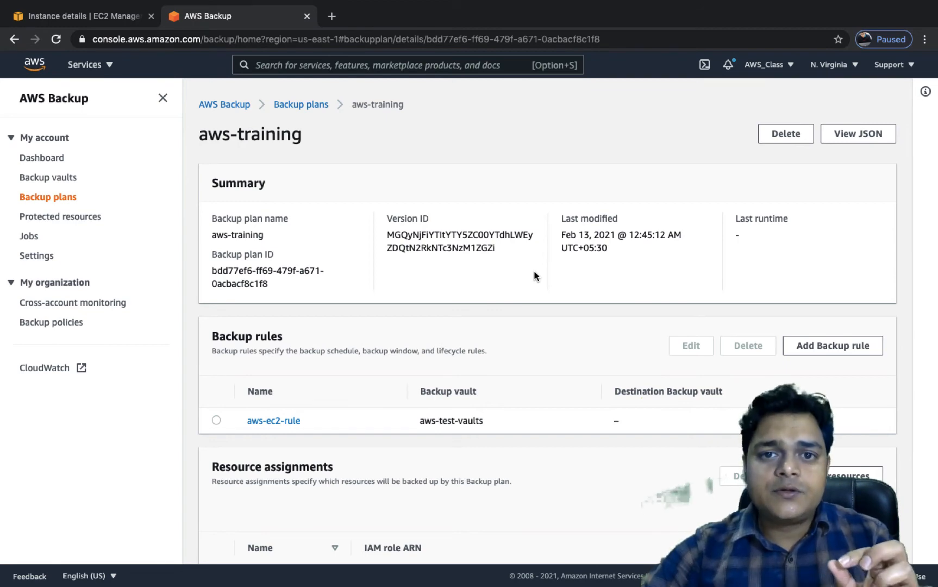
pyautogui.press('F11')
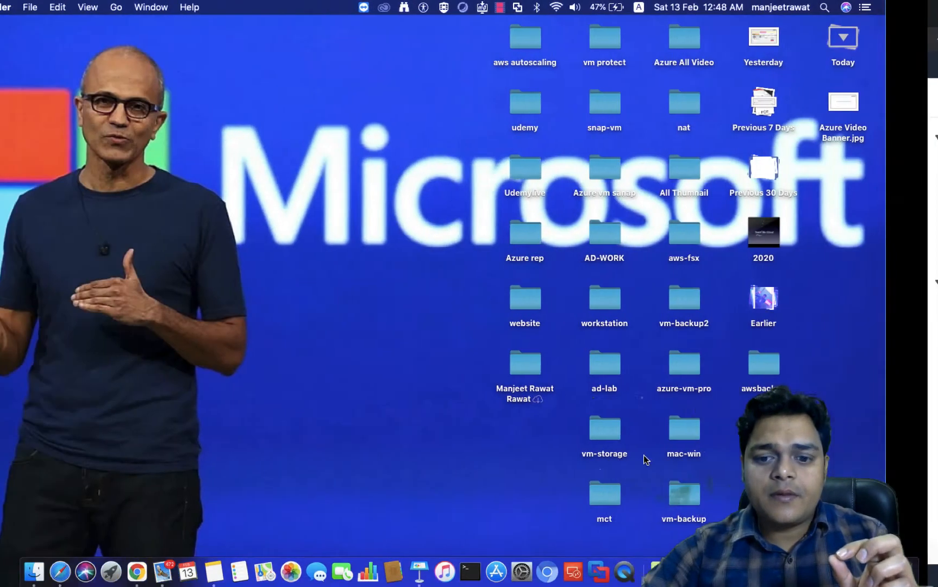
pyautogui.rightClick(658, 570)
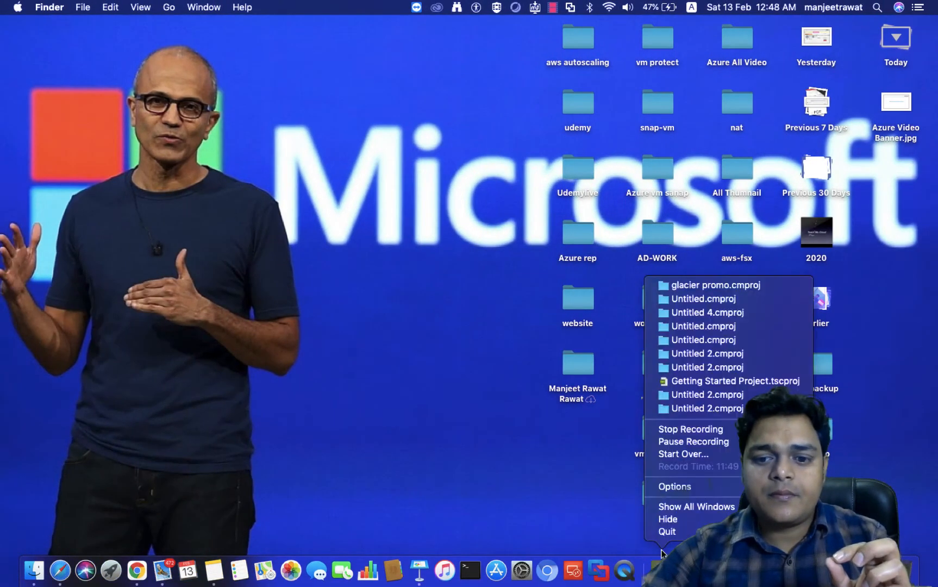
pyautogui.click(687, 442)
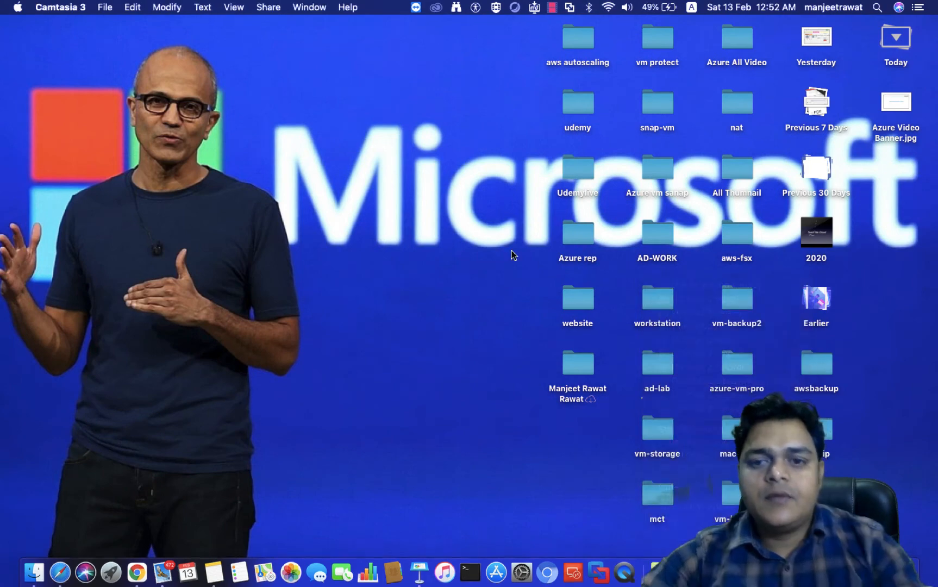
pyautogui.press('F11')
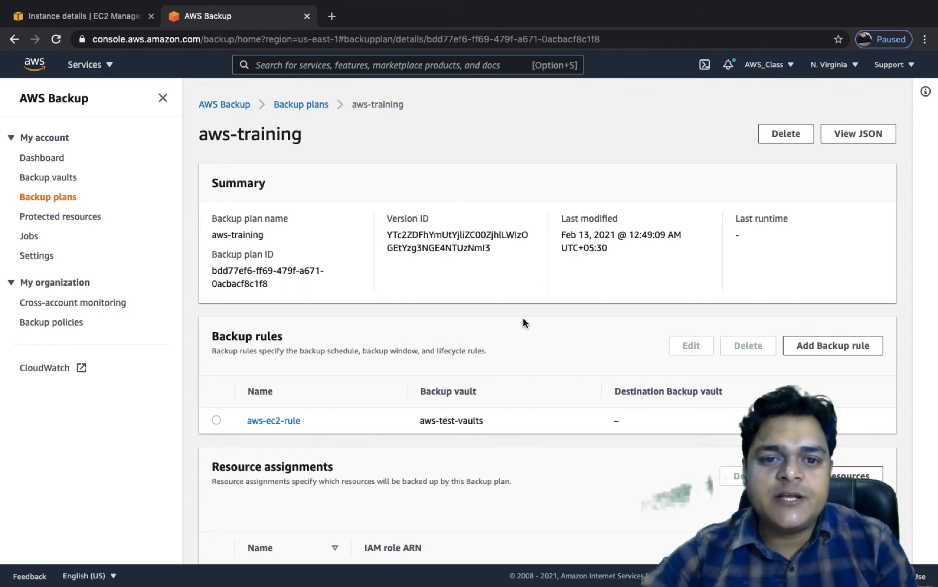
# Review the aws-training plan's aws-ec2-rule backup rule, its ec2-backup resource assignment and the plan tags
pyautogui.moveTo(298, 421); pyautogui.dragTo(224, 421)
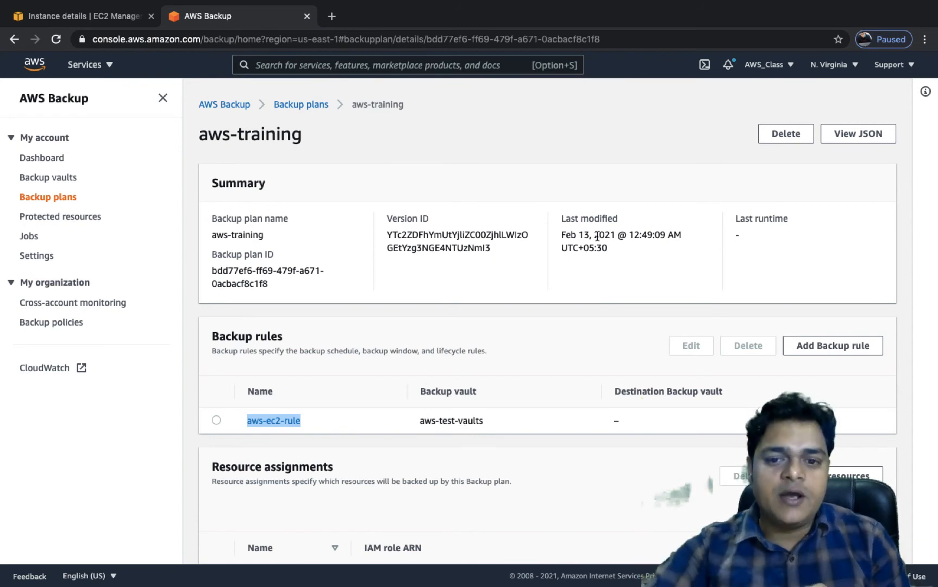
pyautogui.scroll(-3, 700, 422)
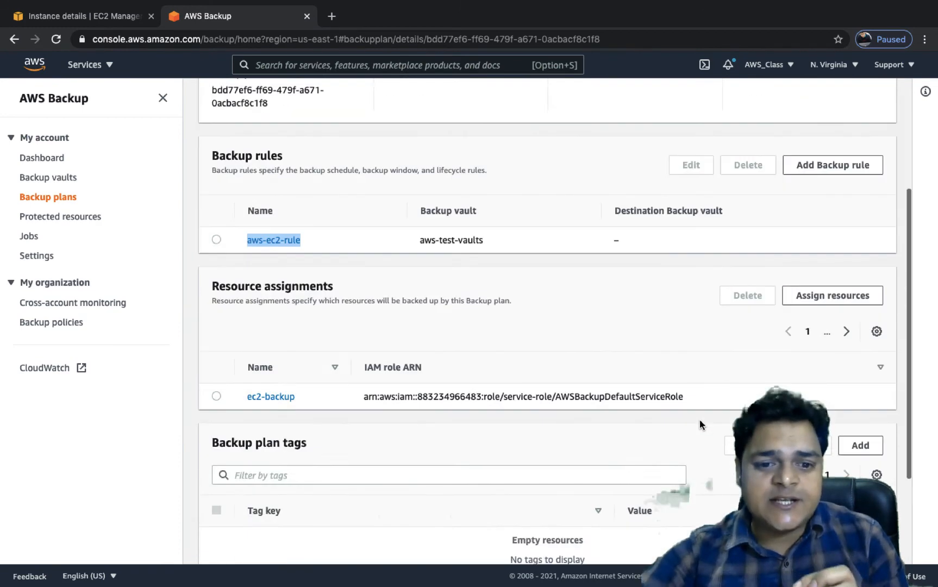
pyautogui.scroll(-2, 699, 419)
pyautogui.scroll(5, 597, 453)
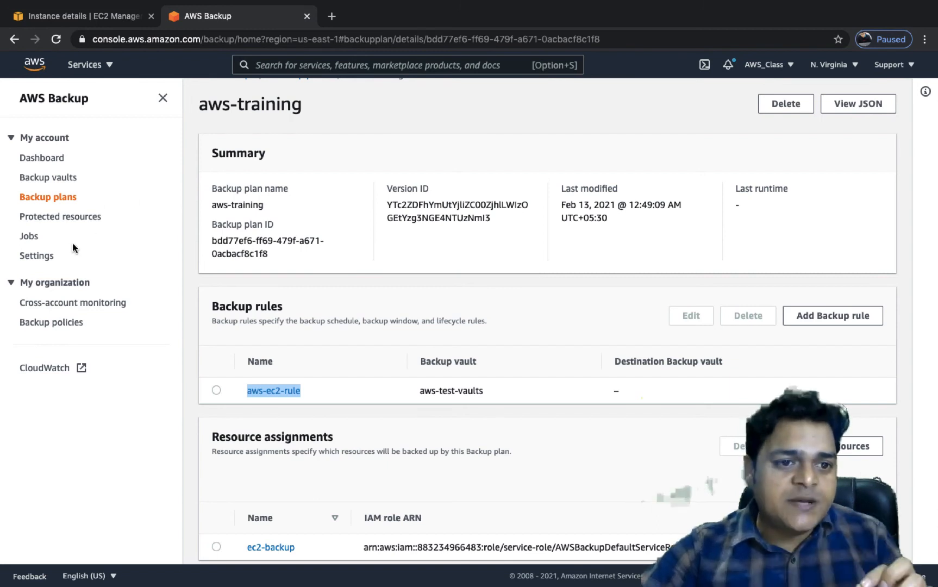
# Open the backup jobs list, check the EC2 job's status, resource type and start-by time against the EFS jobs, and refresh the list
pyautogui.click(29, 237)
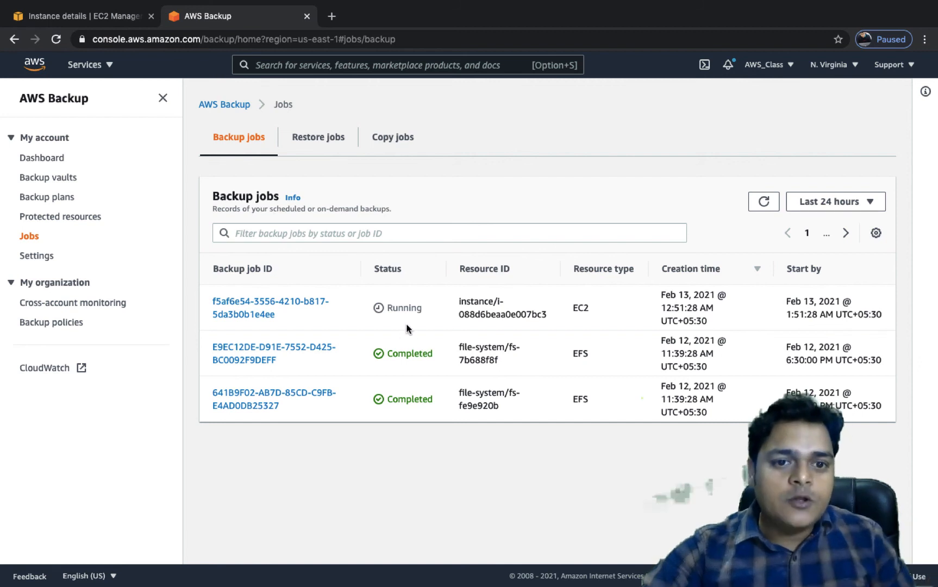
pyautogui.moveTo(427, 313); pyautogui.dragTo(398, 309)
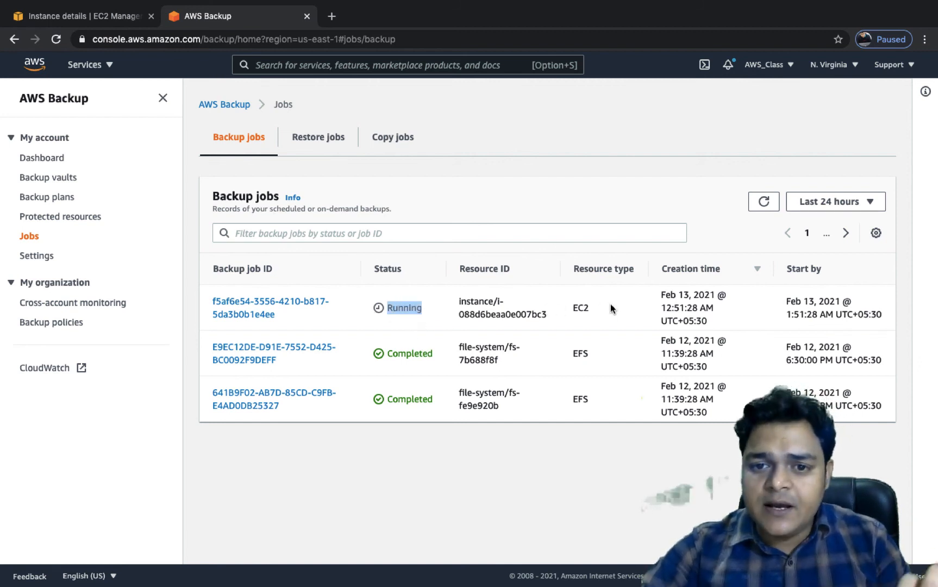
pyautogui.moveTo(595, 308); pyautogui.dragTo(570, 307)
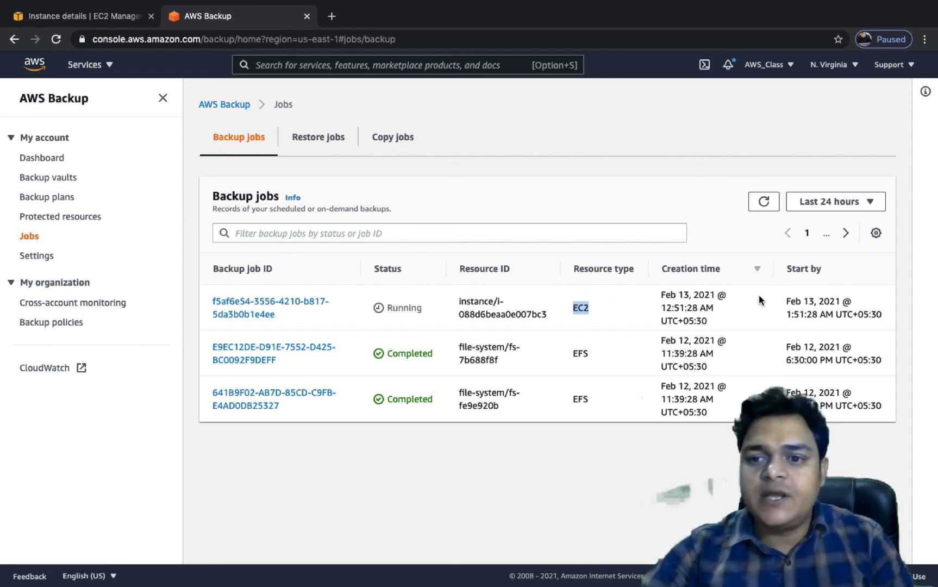
pyautogui.moveTo(841, 301); pyautogui.dragTo(783, 302)
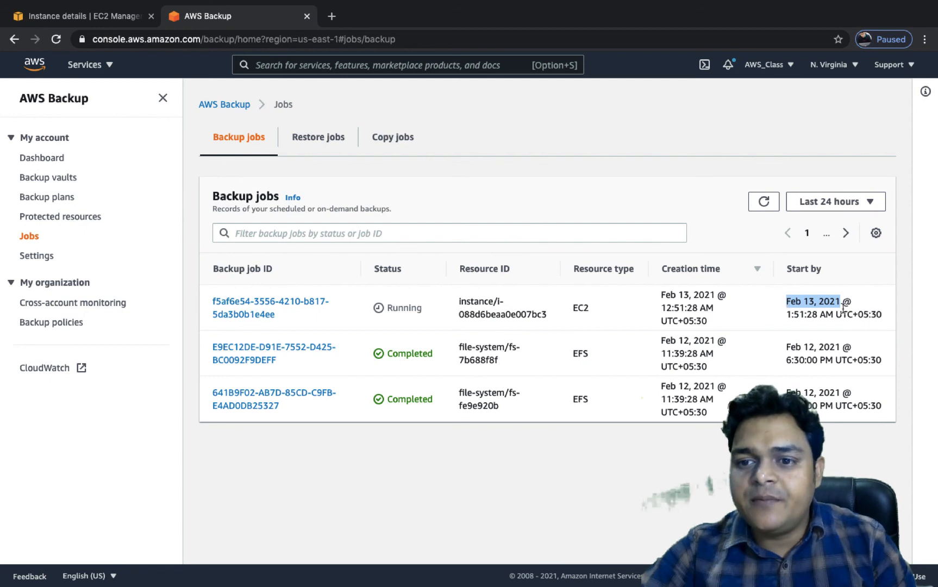
pyautogui.moveTo(870, 314); pyautogui.dragTo(779, 305)
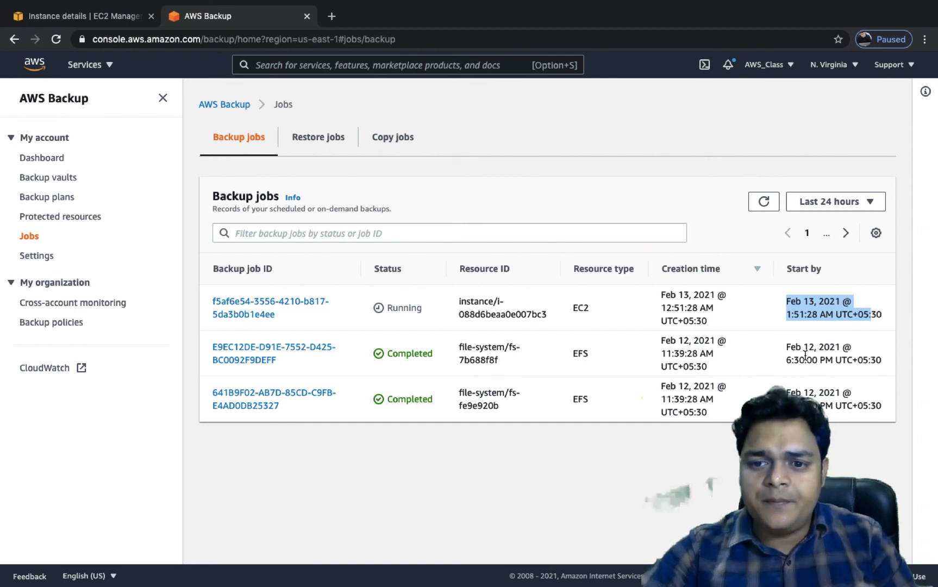
pyautogui.moveTo(788, 348); pyautogui.dragTo(835, 359)
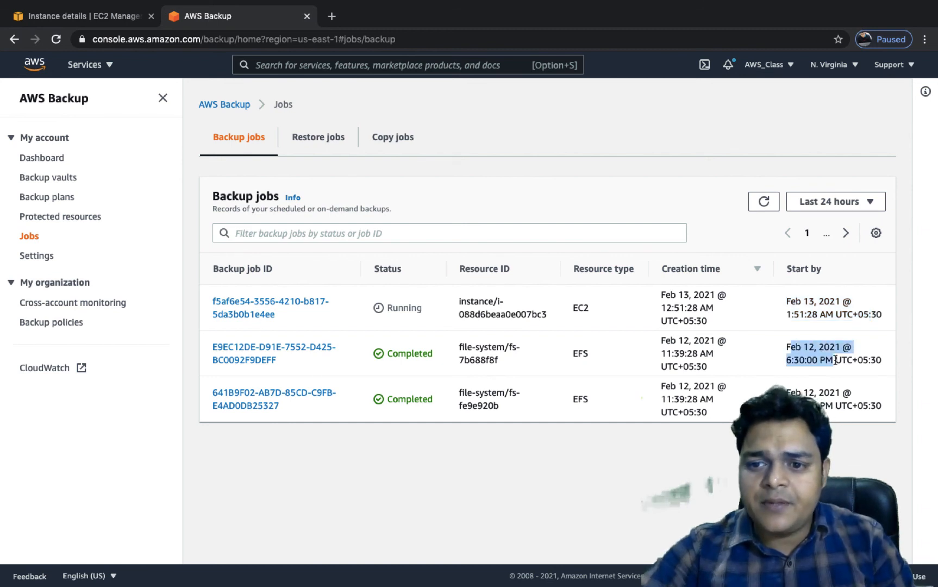
pyautogui.click(784, 332)
pyautogui.moveTo(835, 302); pyautogui.dragTo(791, 305)
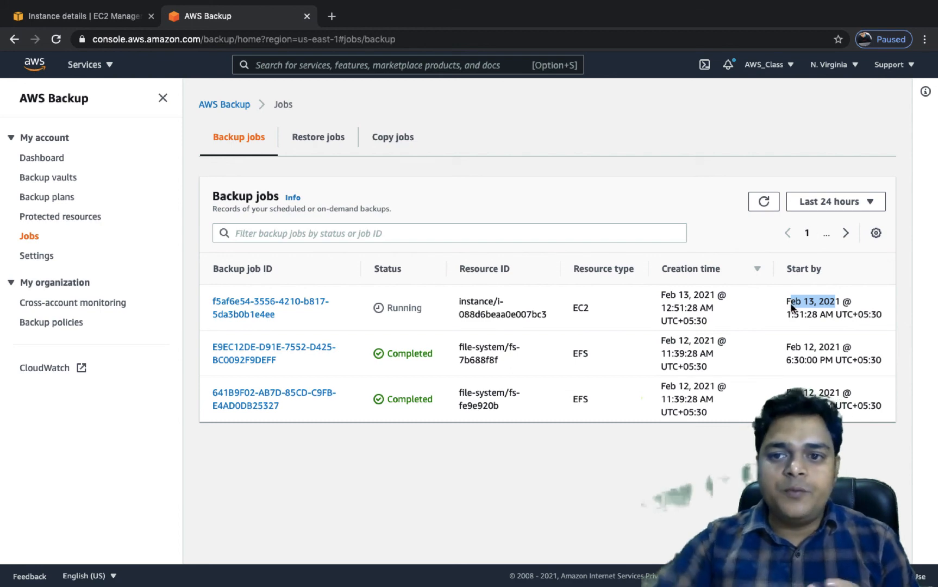
pyautogui.click(764, 202)
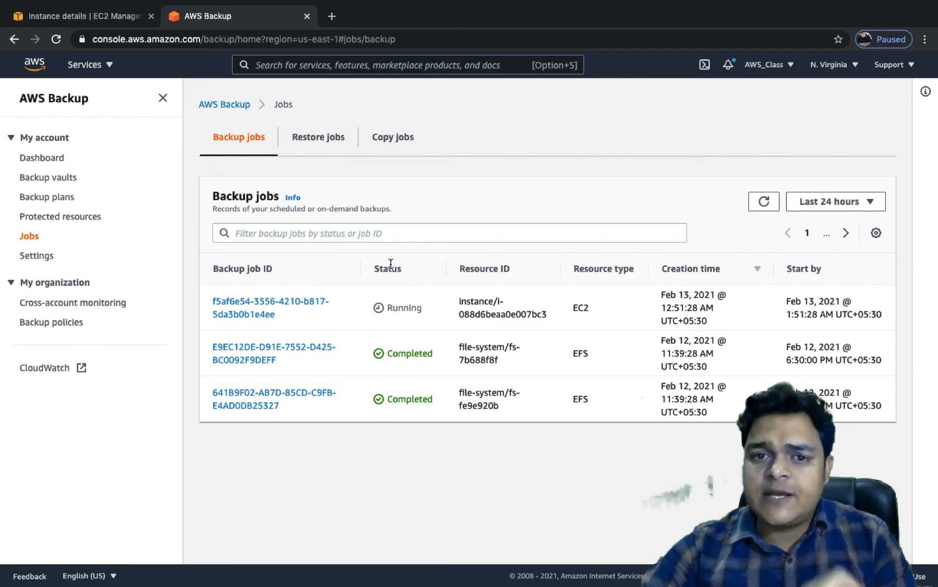
pyautogui.hotkey('ctrl', 'Left')
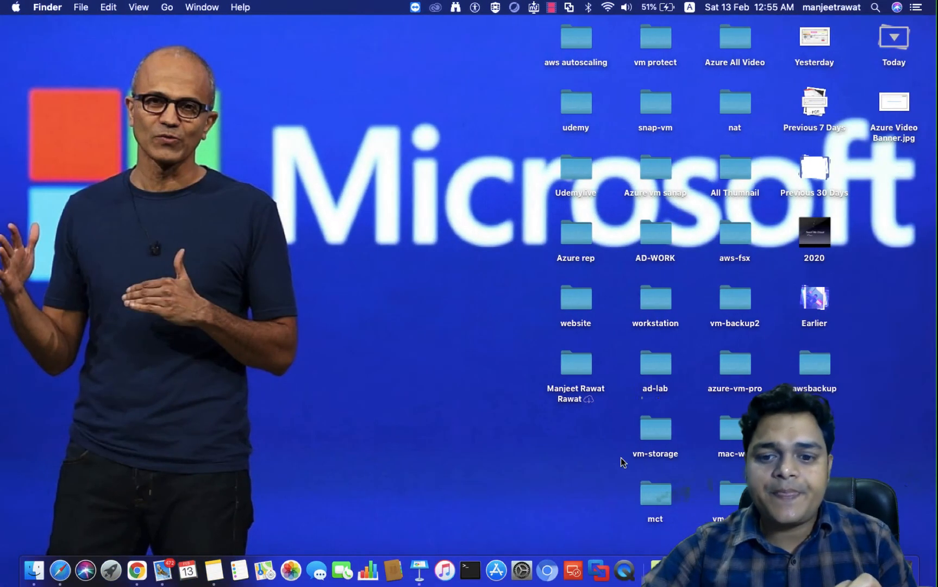
pyautogui.rightClick(658, 569)
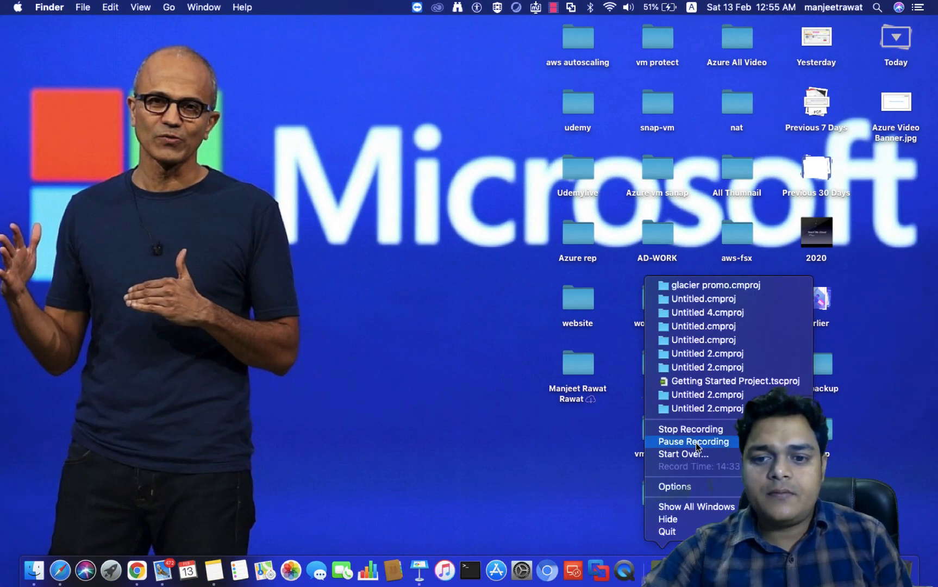